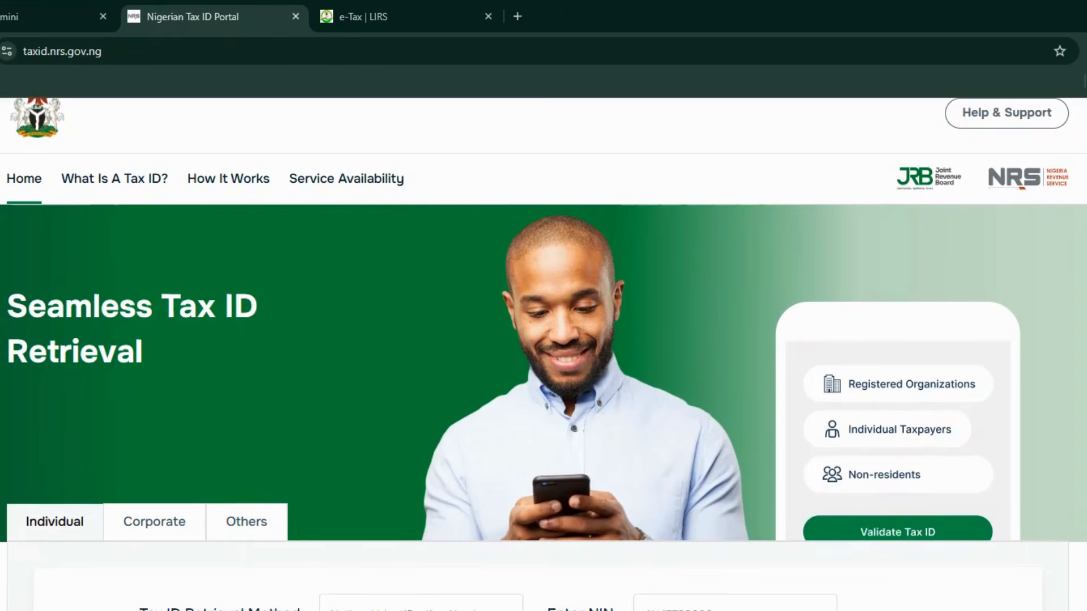
Bring the e-Tax LIRS home page tab in front of the Tax ID Portal page
scroll(543, 354, "up", 1)
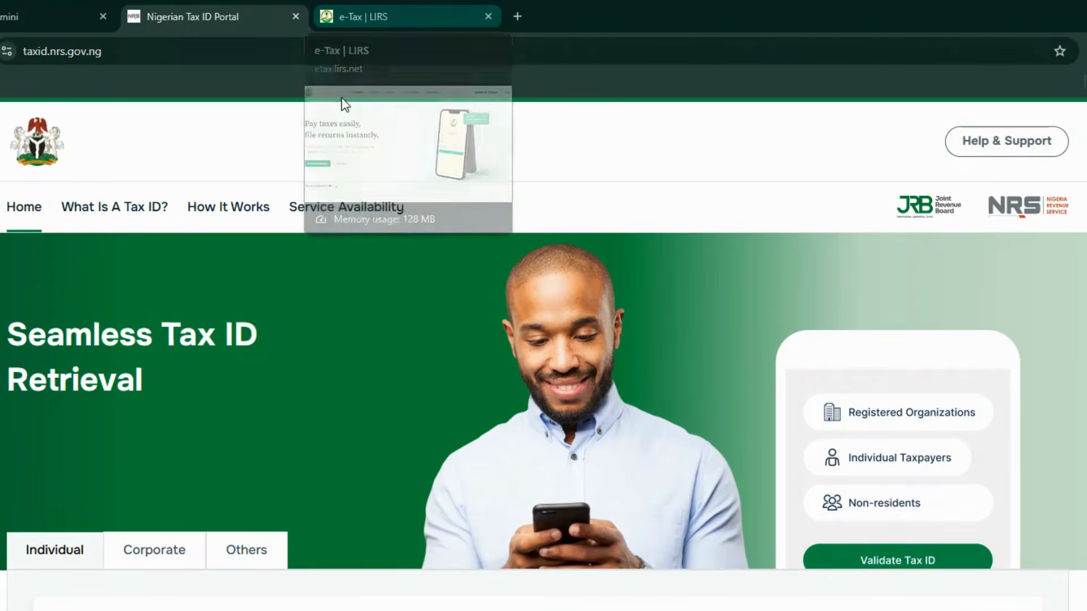
left_click(384, 2)
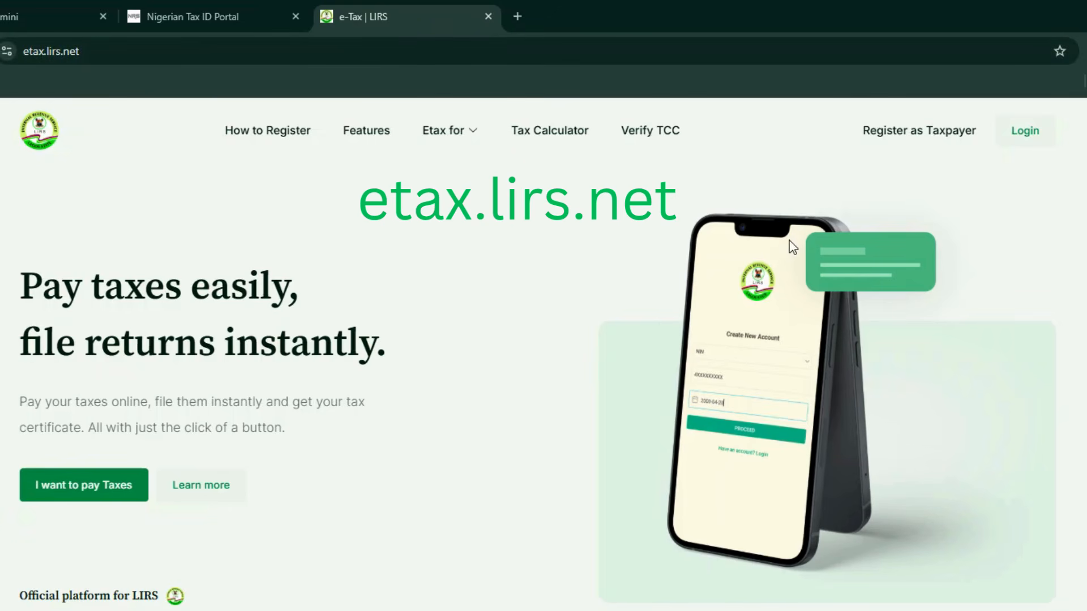
Open the Create New Account form with Register as Taxpayer
left_click(927, 136)
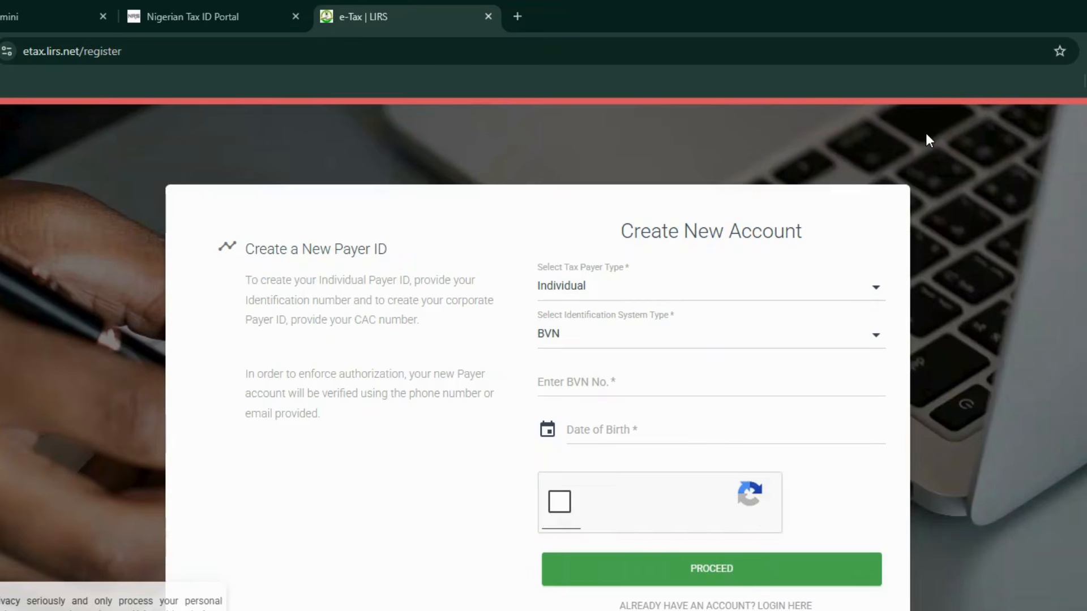
Check the payer and identification type options, keep Individual and BVN, then go to login
left_click(693, 297)
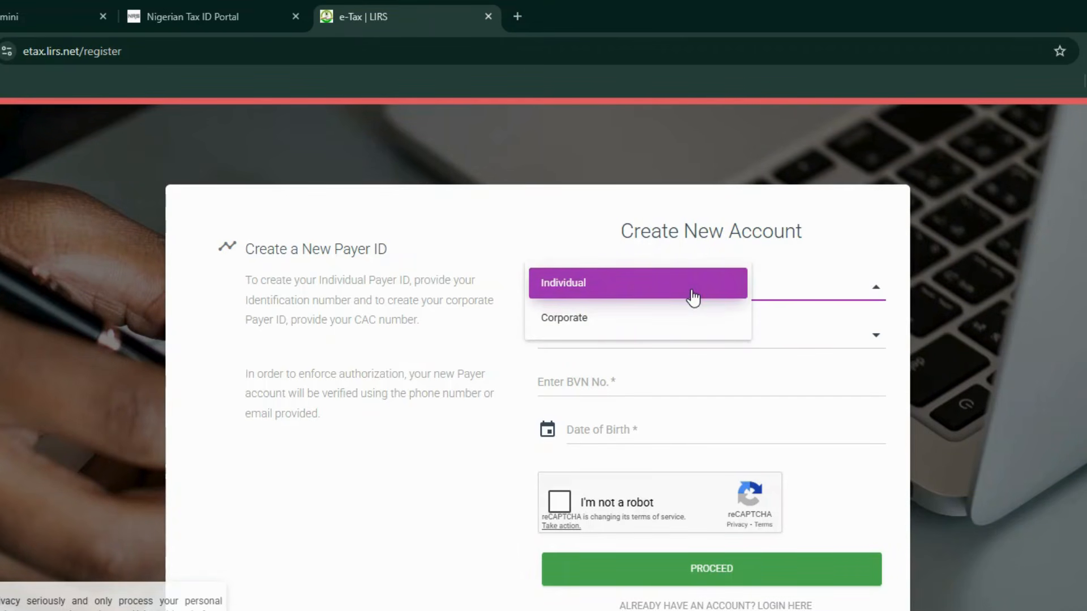
left_click(693, 296)
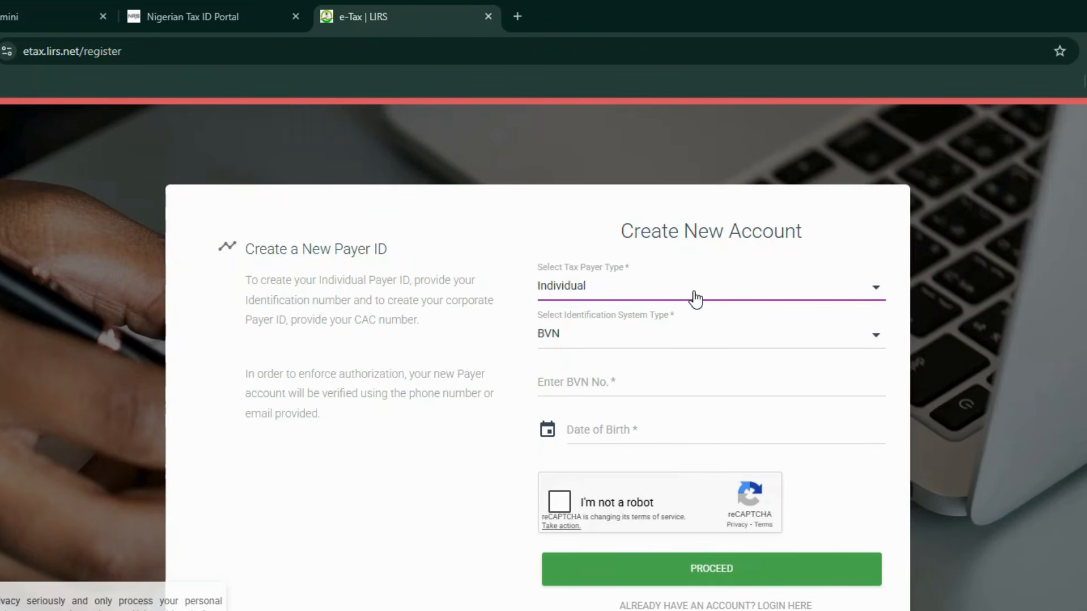
left_click(706, 297)
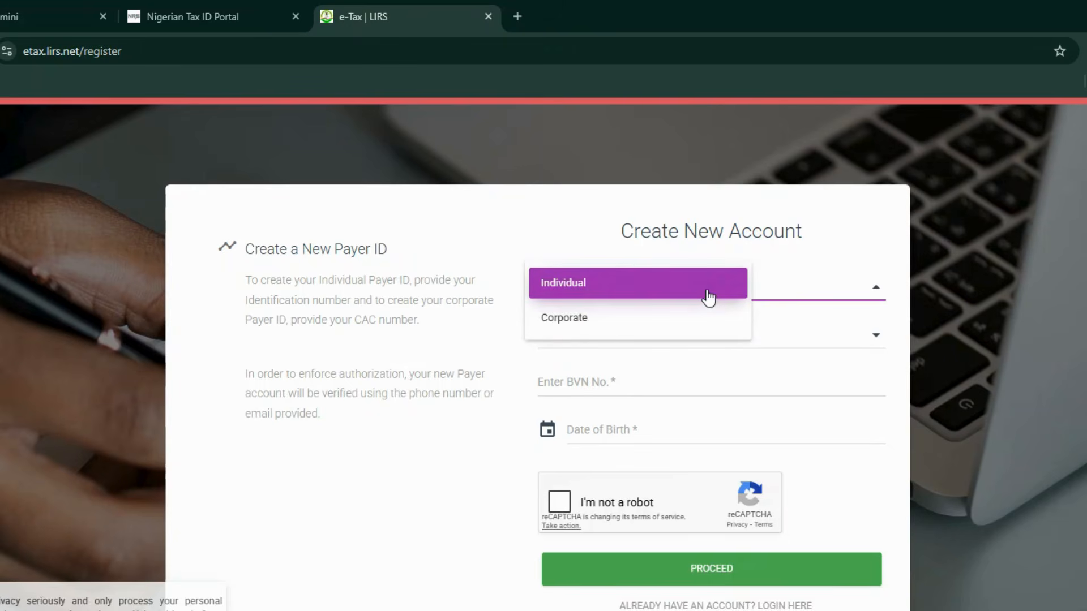
left_click(709, 297)
left_click(693, 351)
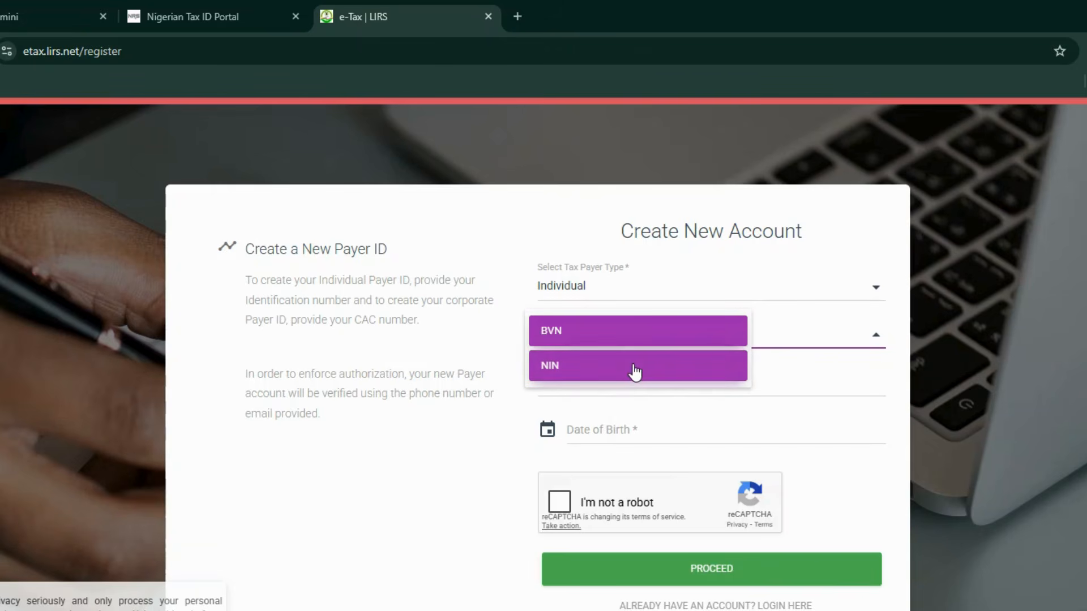
left_click(403, 396)
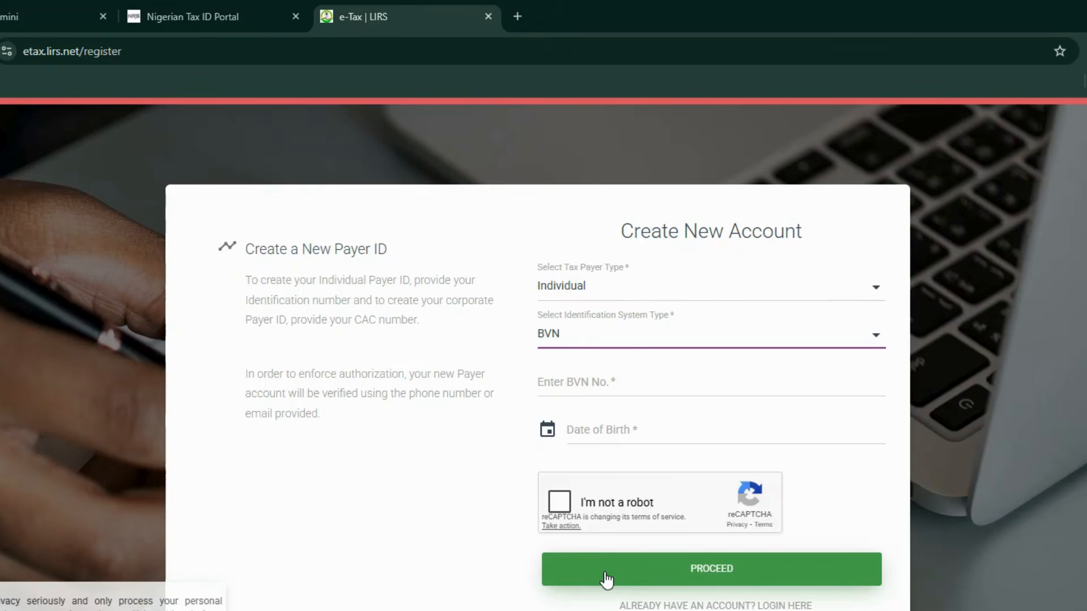
left_click(787, 606)
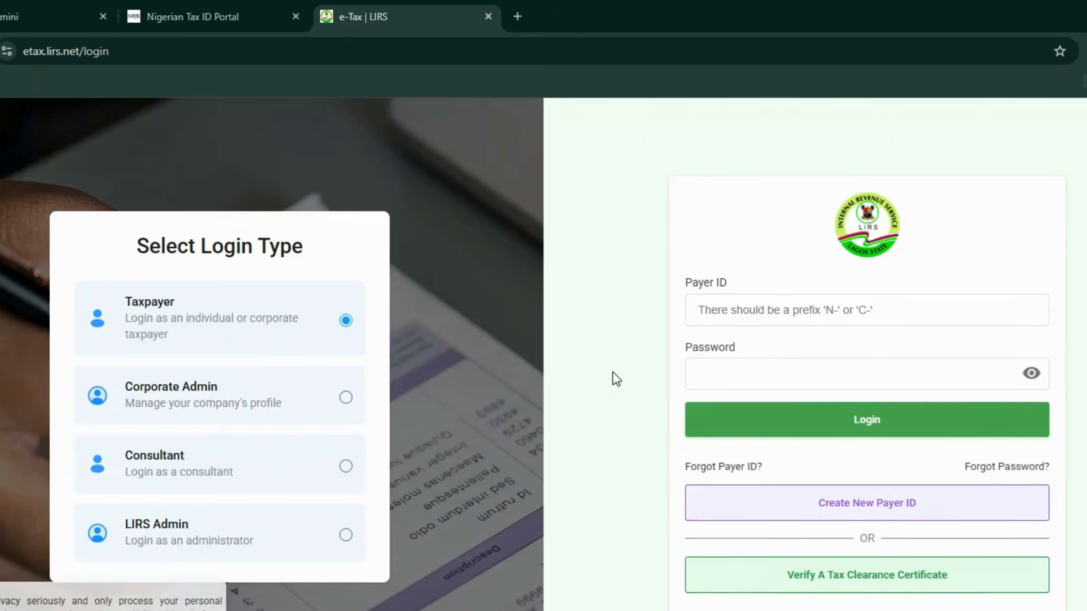
Focus the Payer ID field, then switch back to the Nigerian Tax ID Portal tab
left_click(835, 315)
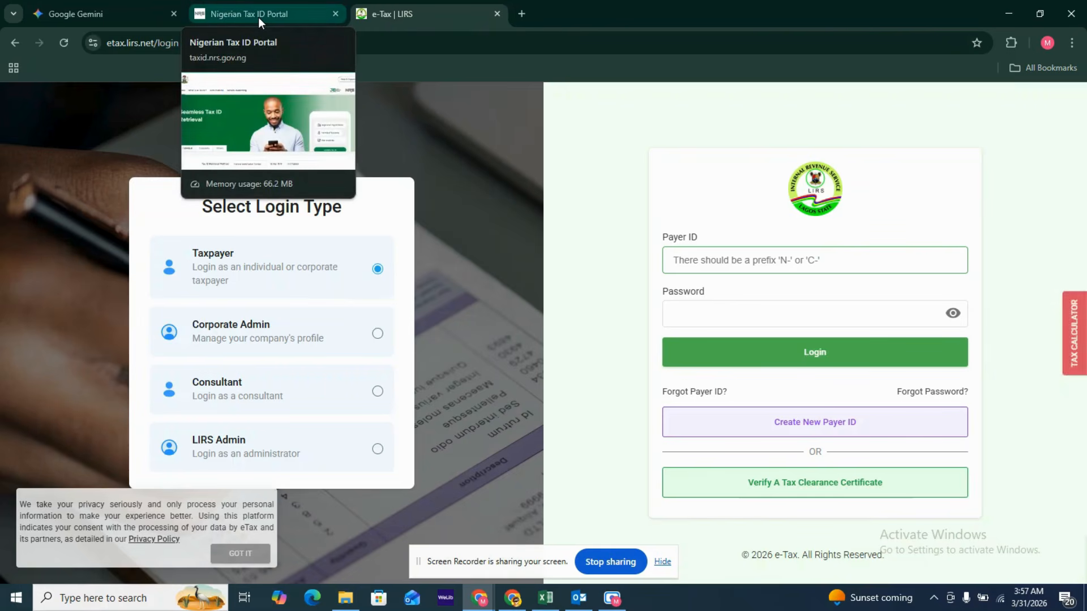
left_click(258, 17)
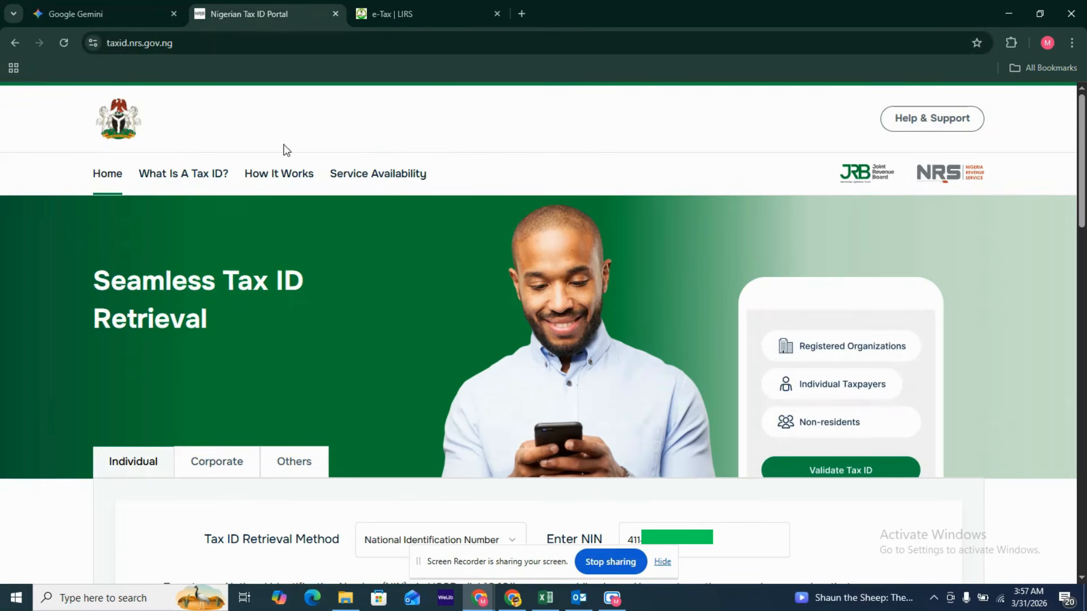
Review the NIN result with National Identification Number retrieval, then return to the LIRS login
scroll(595, 171, "down", 4)
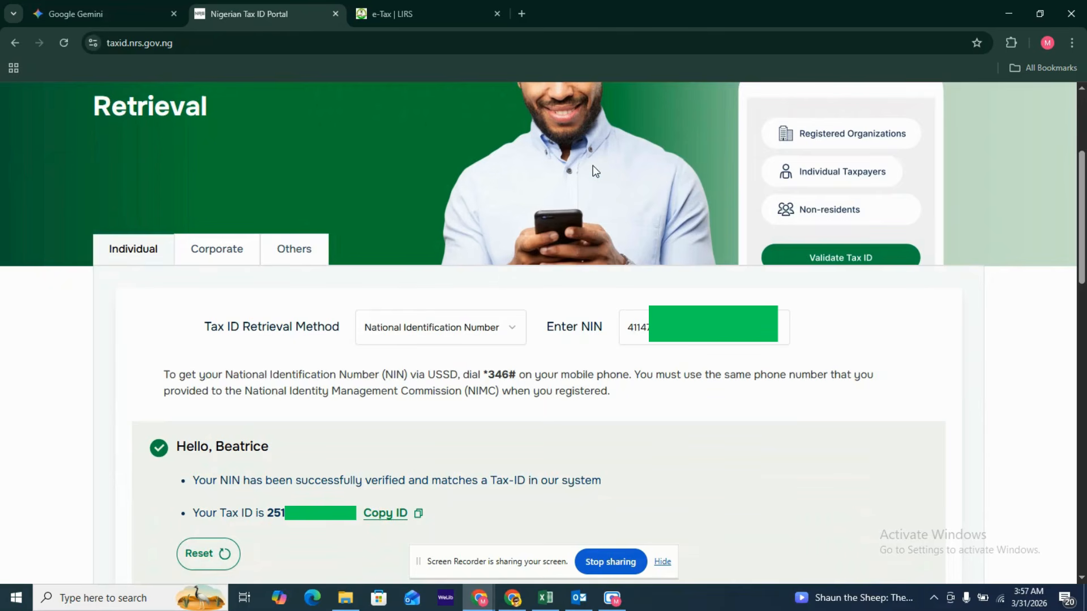
left_click(726, 329)
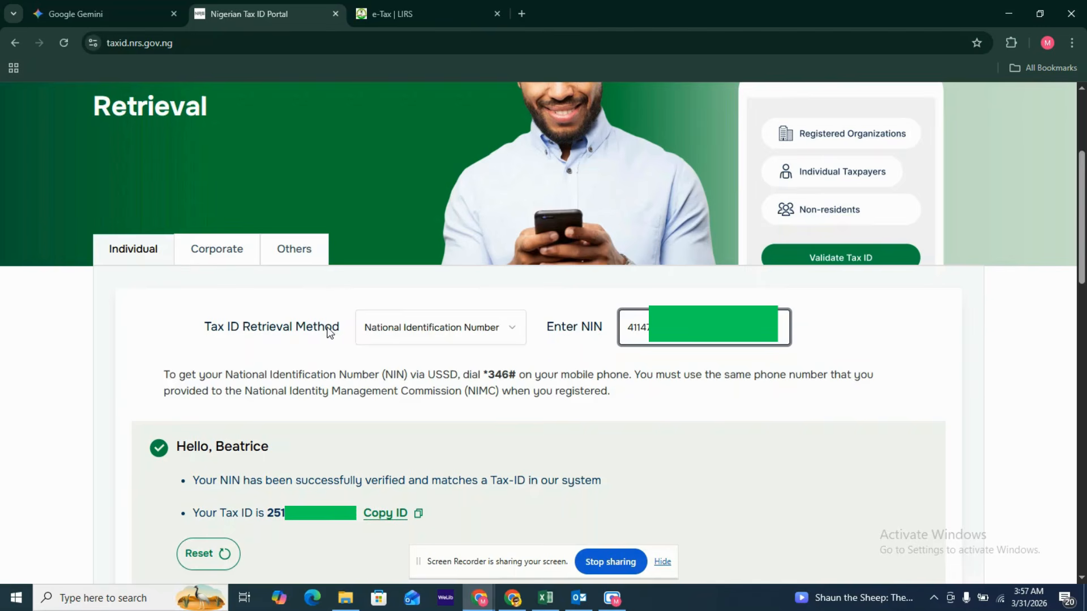
left_click(512, 336)
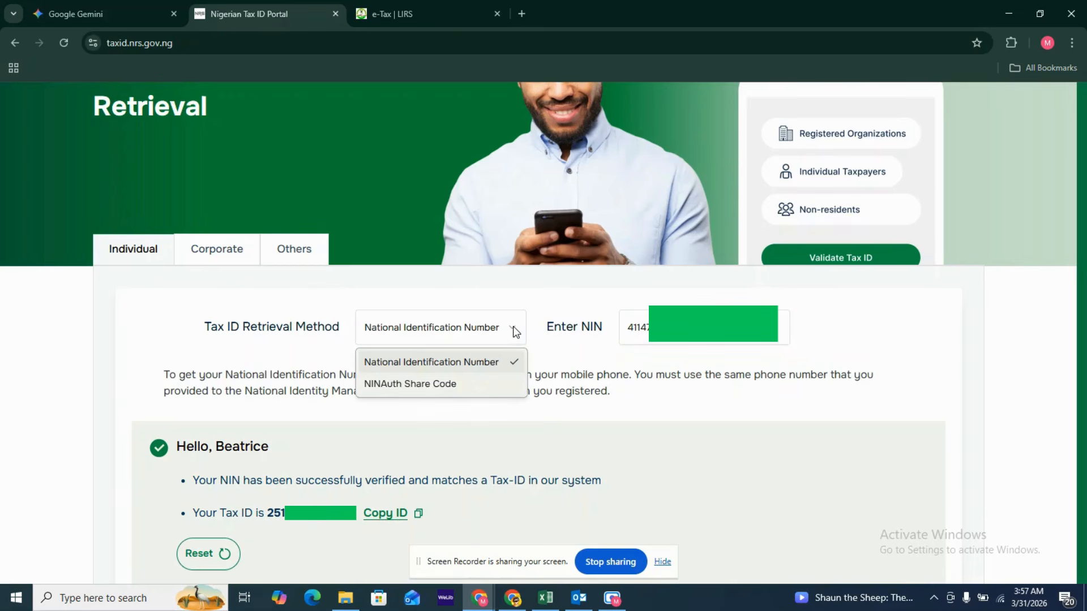
left_click(514, 329)
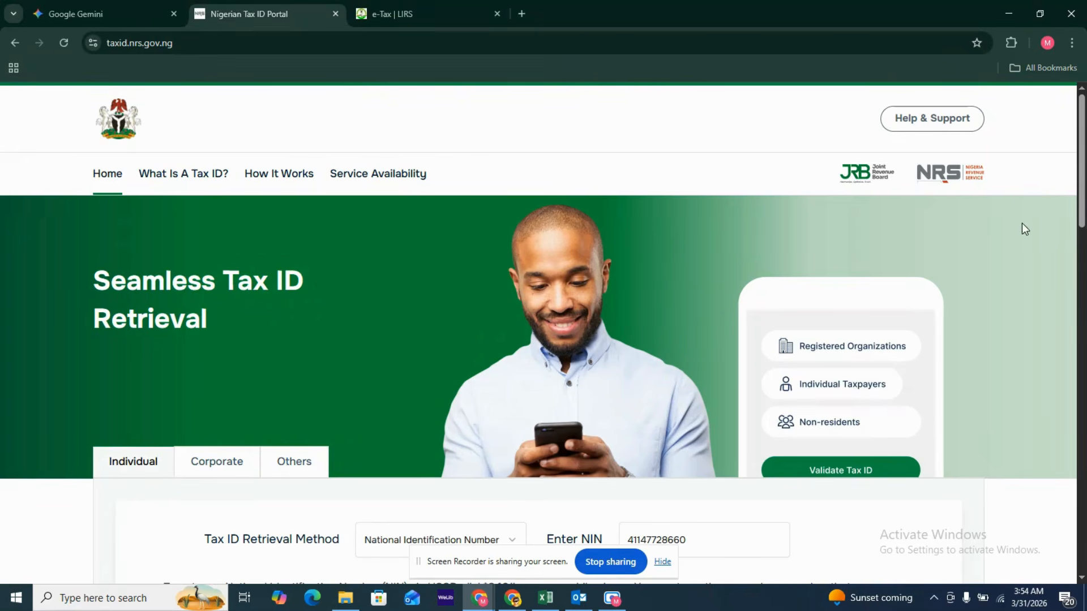
scroll(1018, 230, "down", 1)
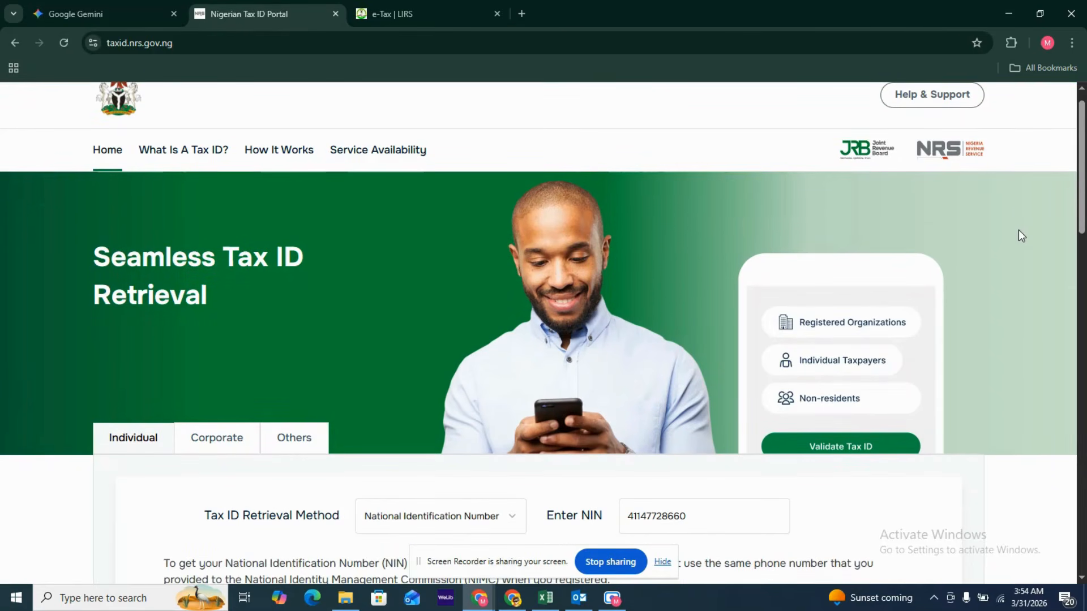
scroll(1021, 235, "up", 1)
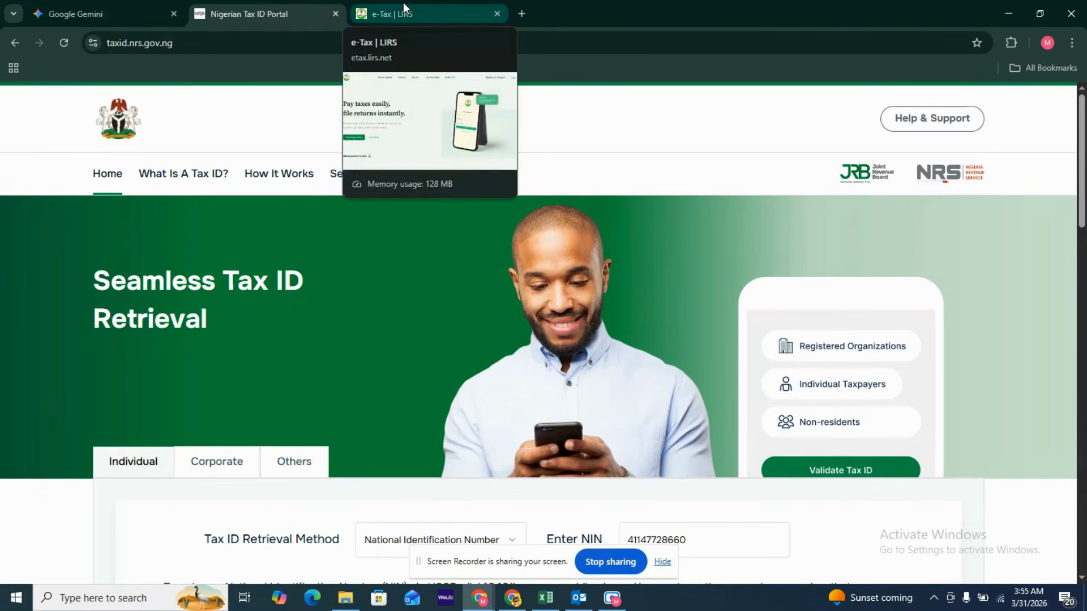
left_click(481, 9)
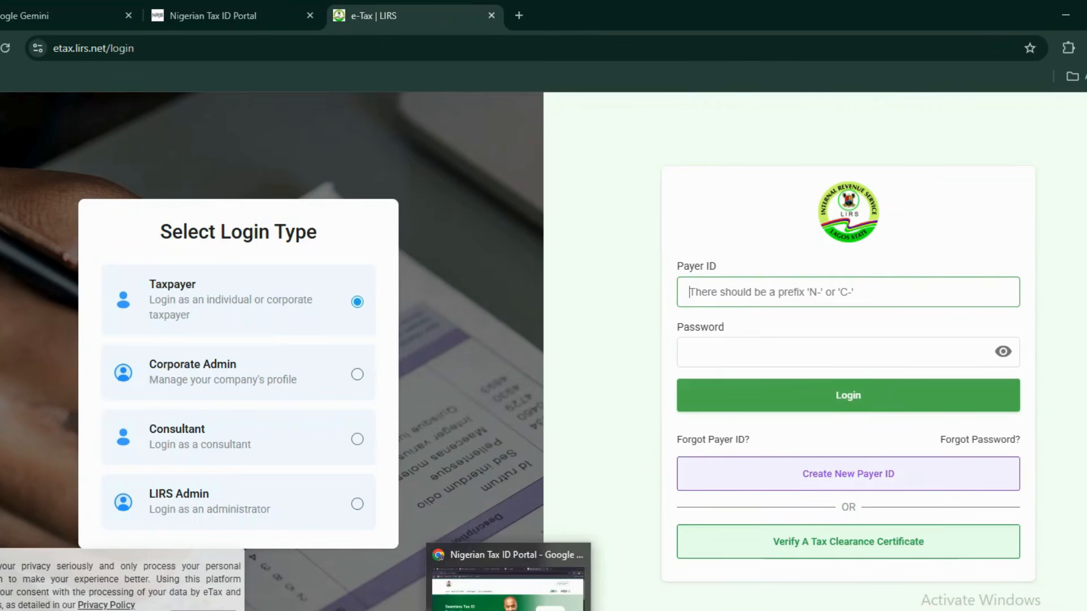
Switch to the other Chrome window and open the e-Tax LIRS taxpayer login page
left_click(513, 602)
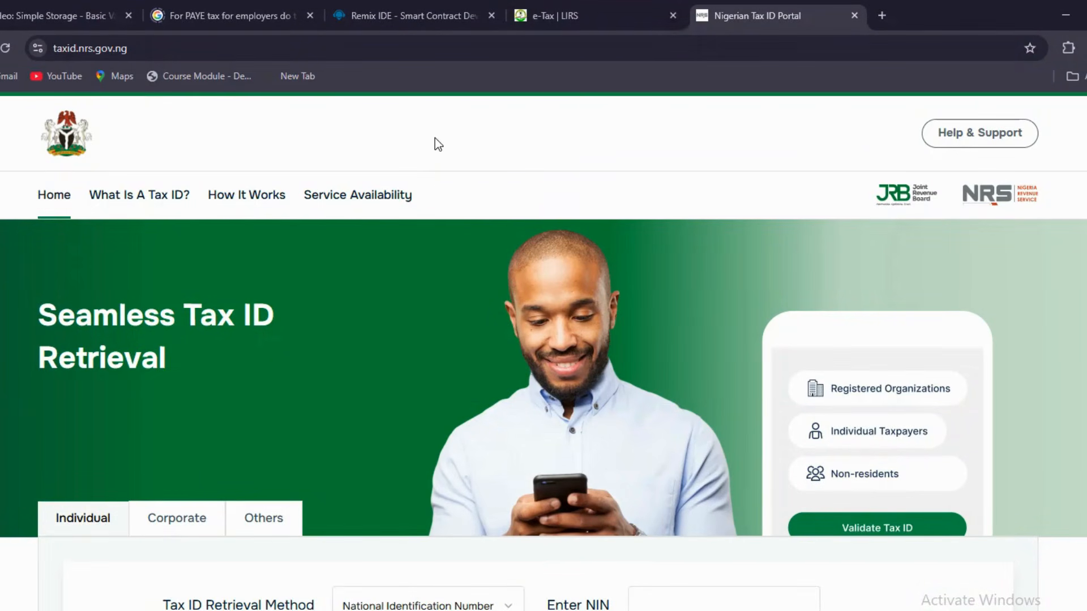
left_click(576, 15)
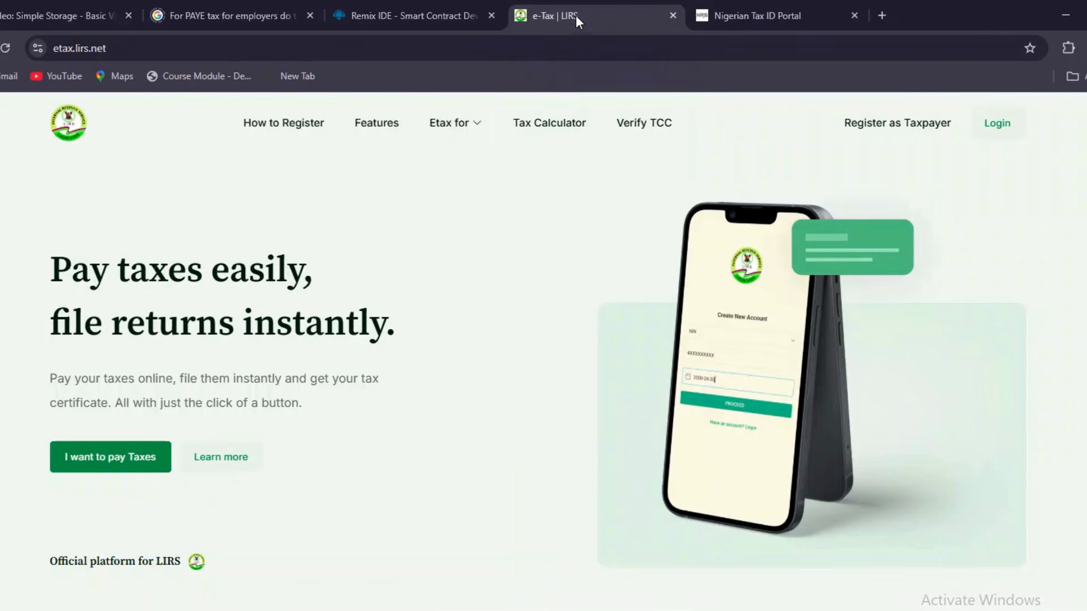
left_click(997, 122)
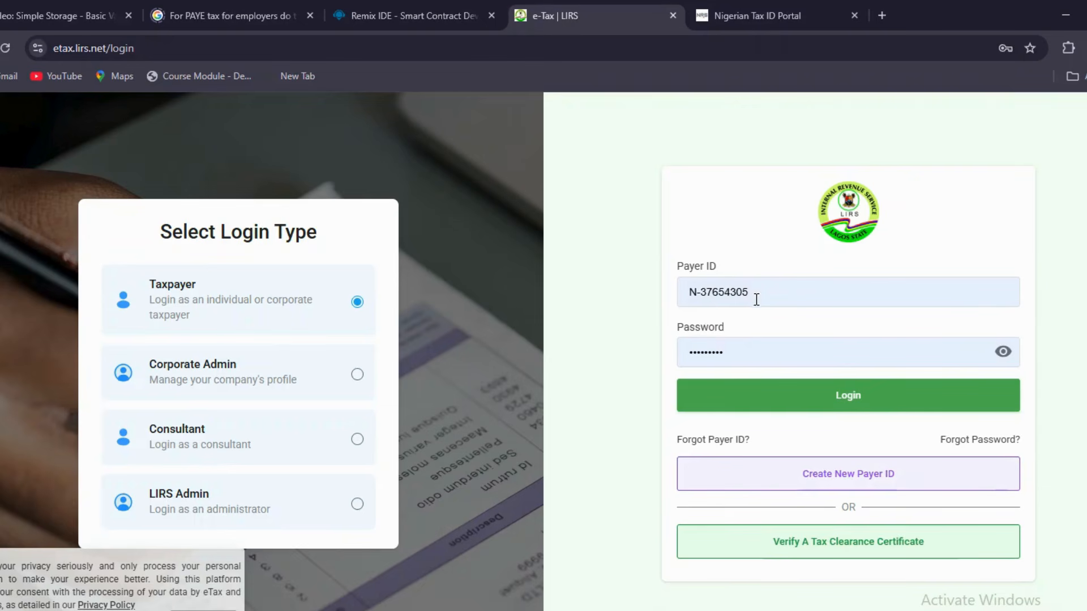
Sign in to the taxpayer account and open the Pay Tax Online new-bill form
left_click(843, 399)
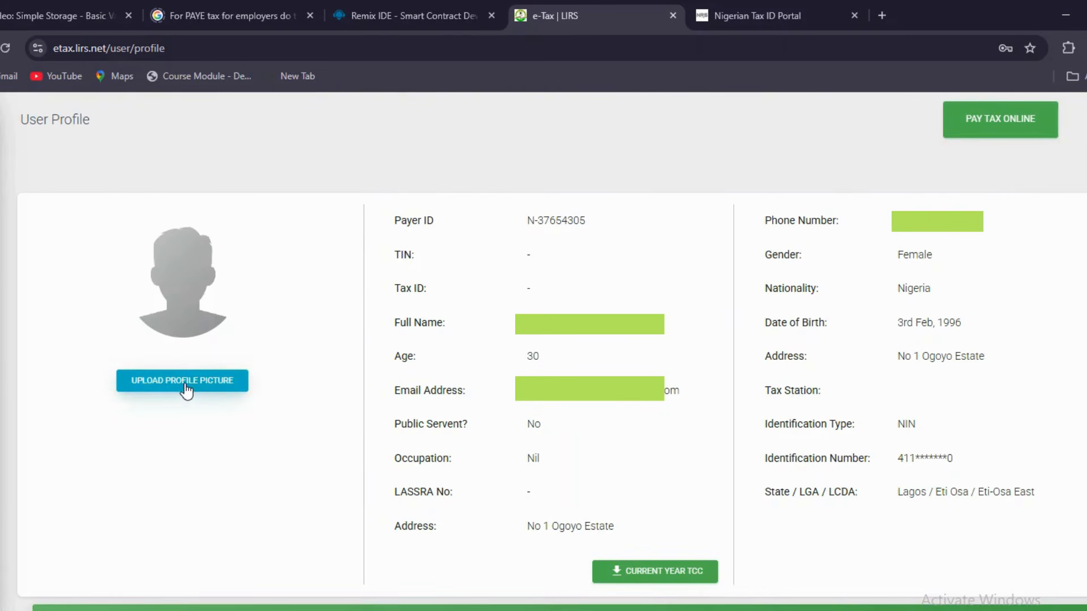
left_click(1006, 125)
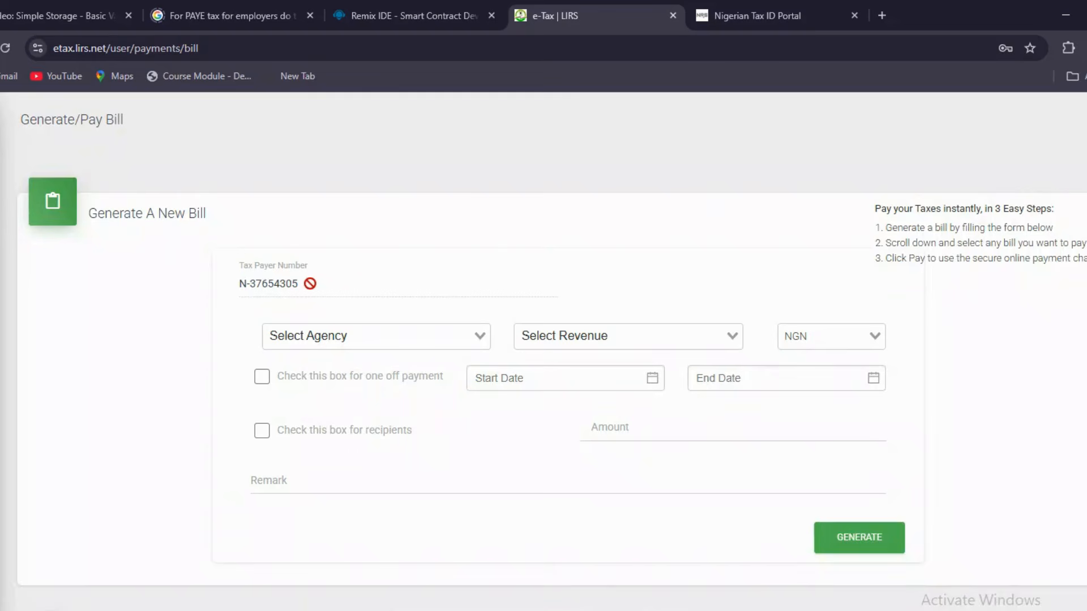
Select Ikoyi Tax Office as the collecting agency on the new bill
left_click(480, 340)
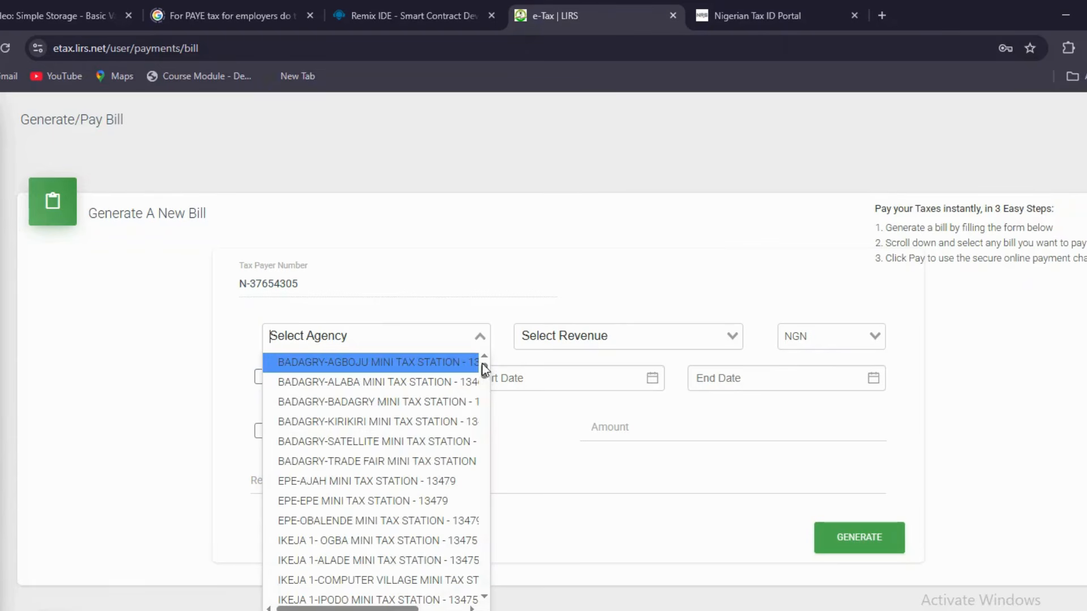
left_click_drag(485, 371, 483, 469)
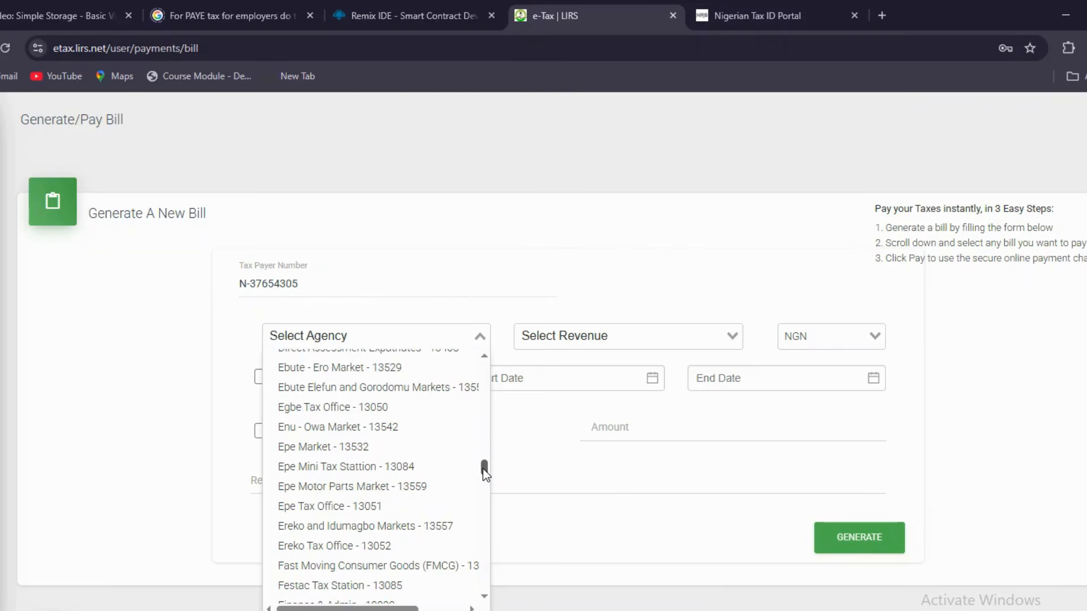
left_click_drag(483, 469, 484, 467)
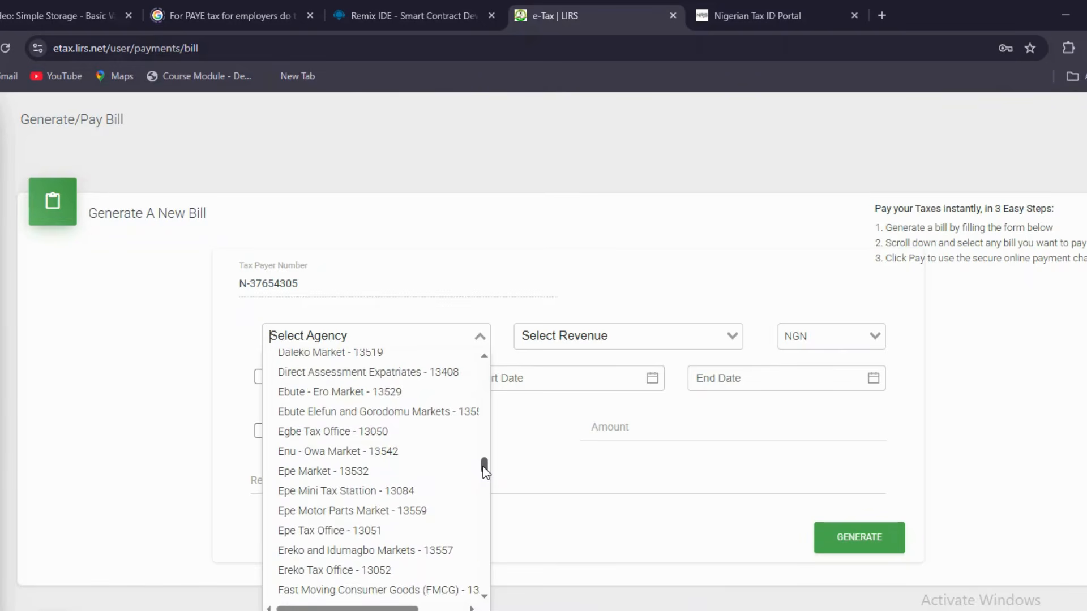
left_click_drag(483, 468, 482, 499)
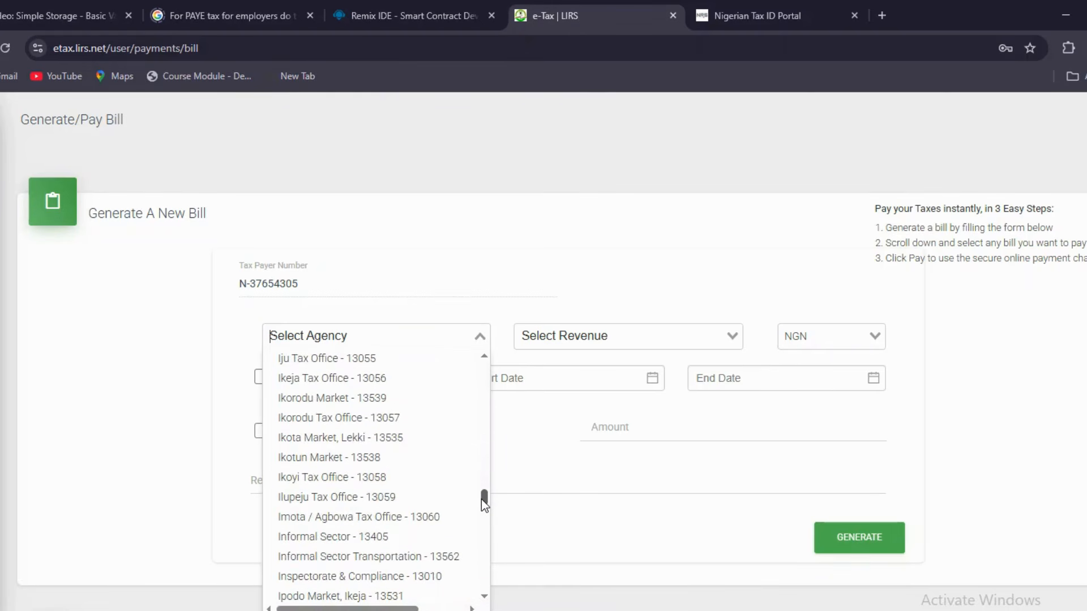
left_click(416, 482)
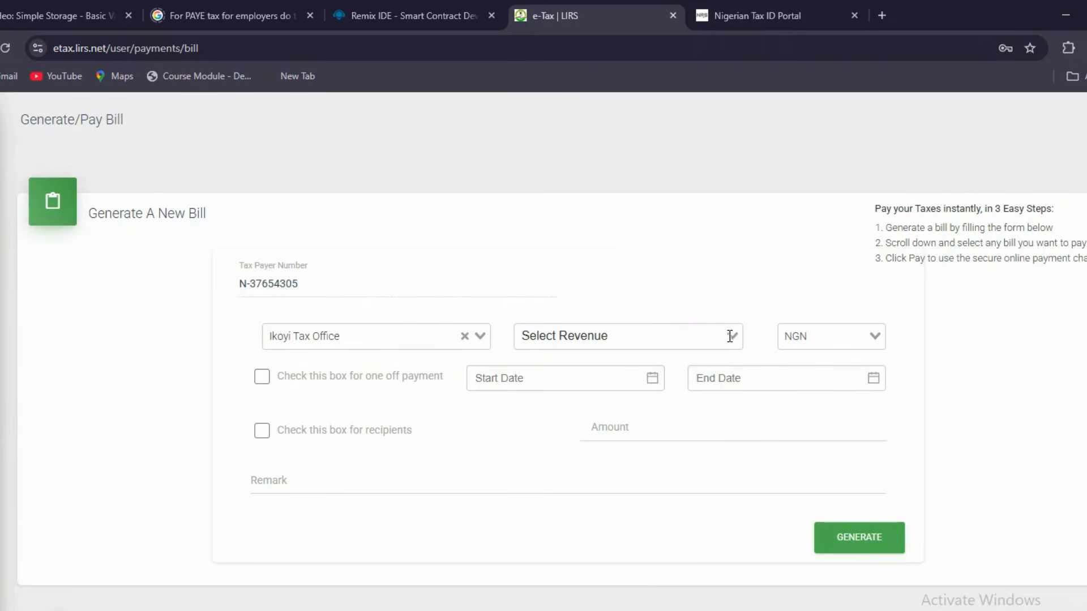
Select PAYE (Pay As You Earn) as the revenue type
left_click(727, 335)
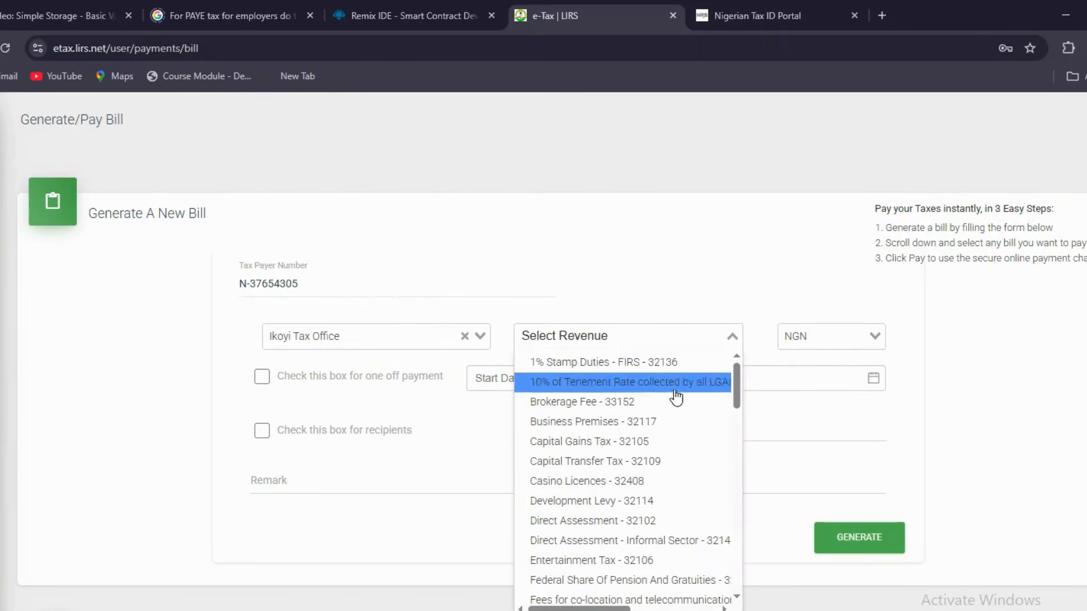
scroll(648, 484, "down", 2)
scroll(647, 489, "down", 2)
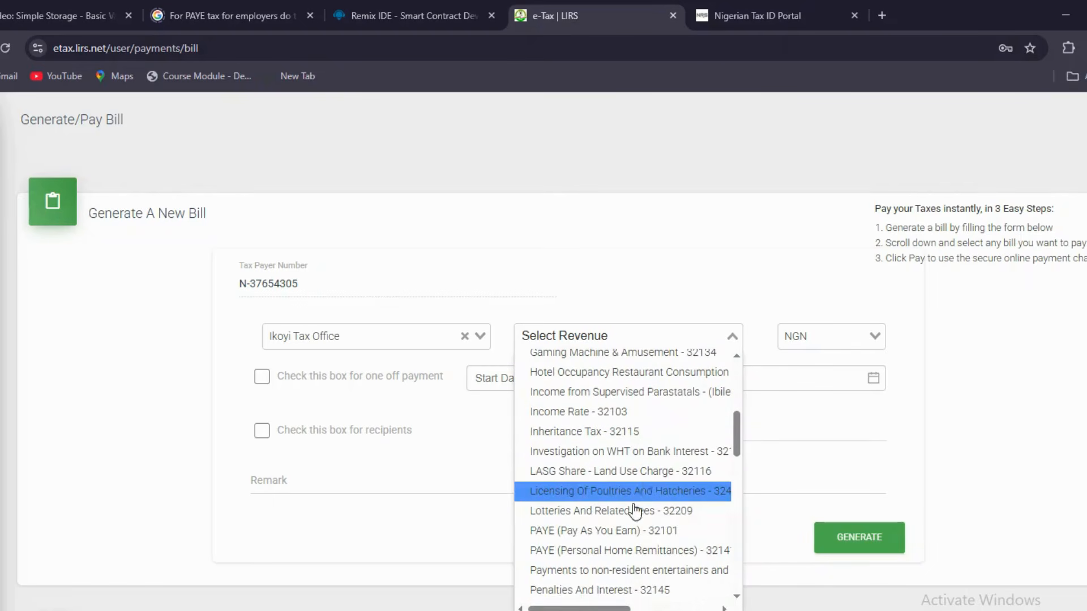
left_click(639, 532)
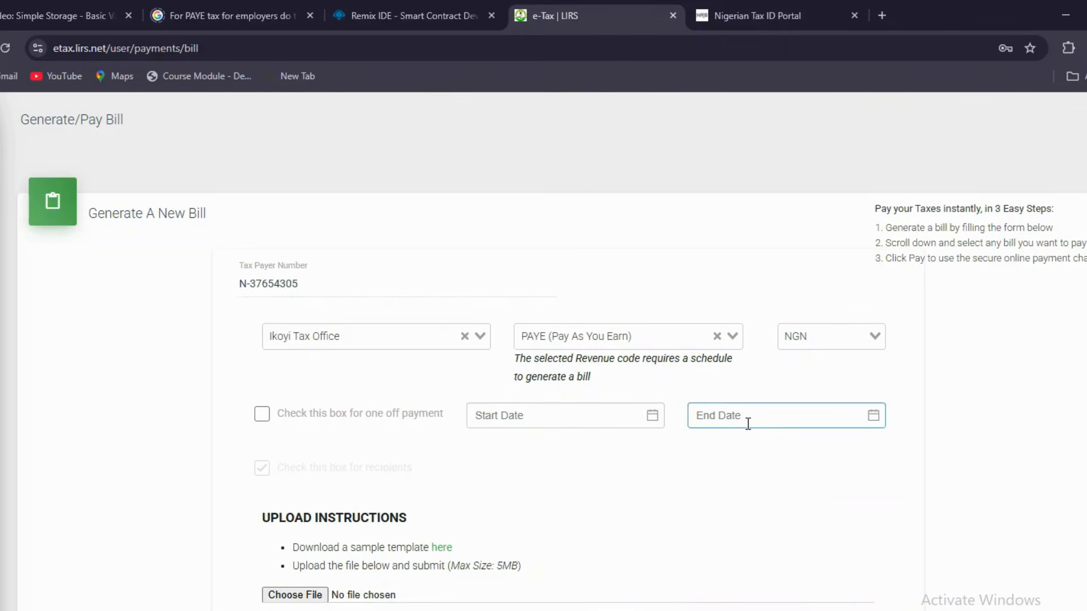
Check the Bills list below GENERATE is empty, then return to the form's top
scroll(780, 480, "down", 2)
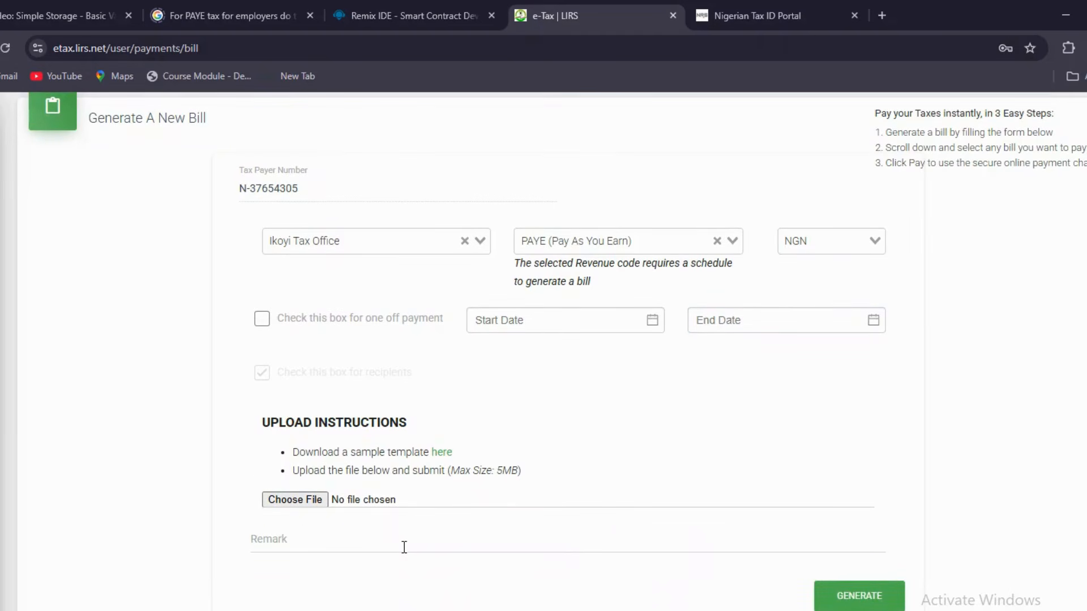
scroll(886, 396, "down", 4)
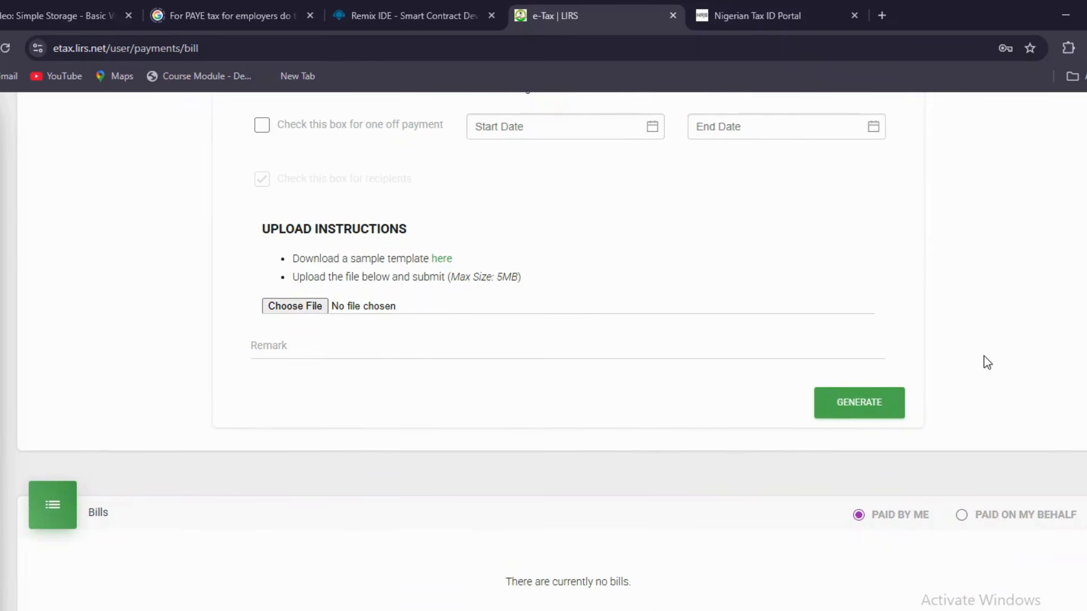
scroll(984, 355, "up", 5)
scroll(984, 356, "down", 6)
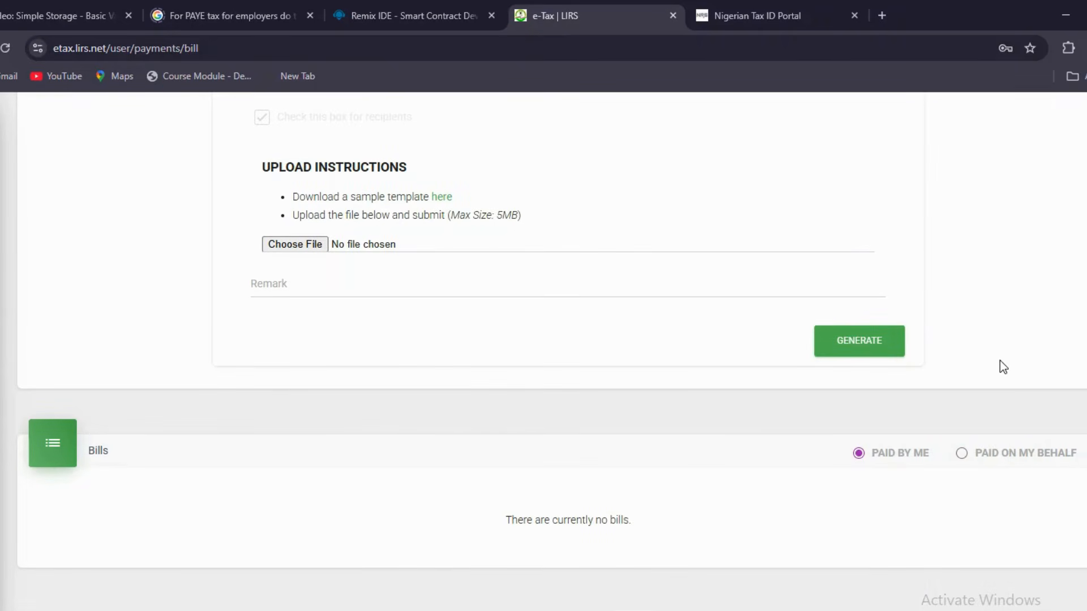
scroll(988, 301, "up", 6)
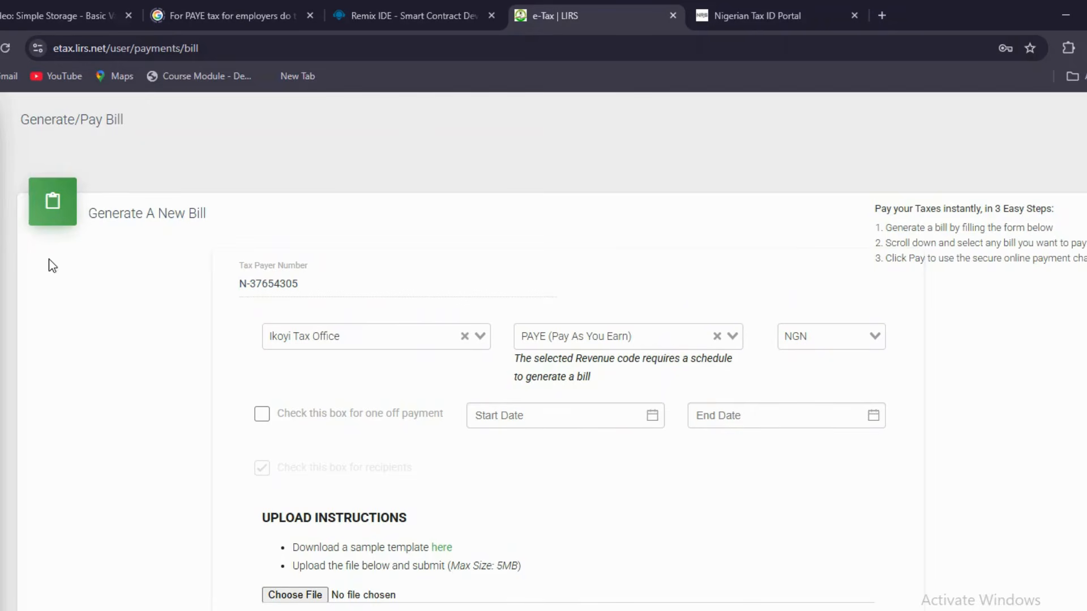
Use the sidebar's Returns section to reach the empty My Tax Returns list
mouse_move(2, 217)
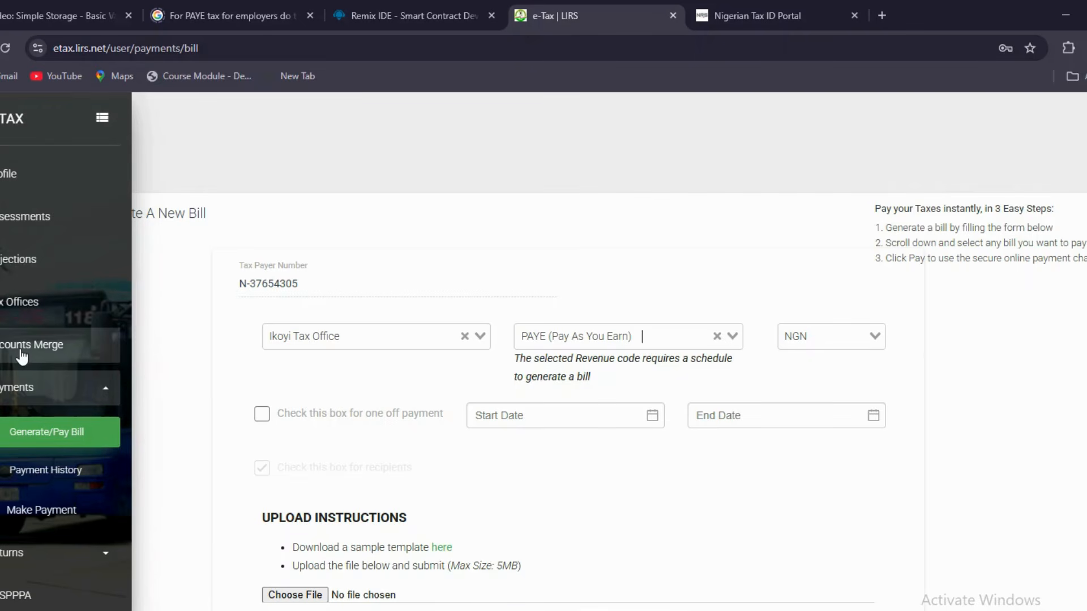
scroll(22, 442, "down", 2)
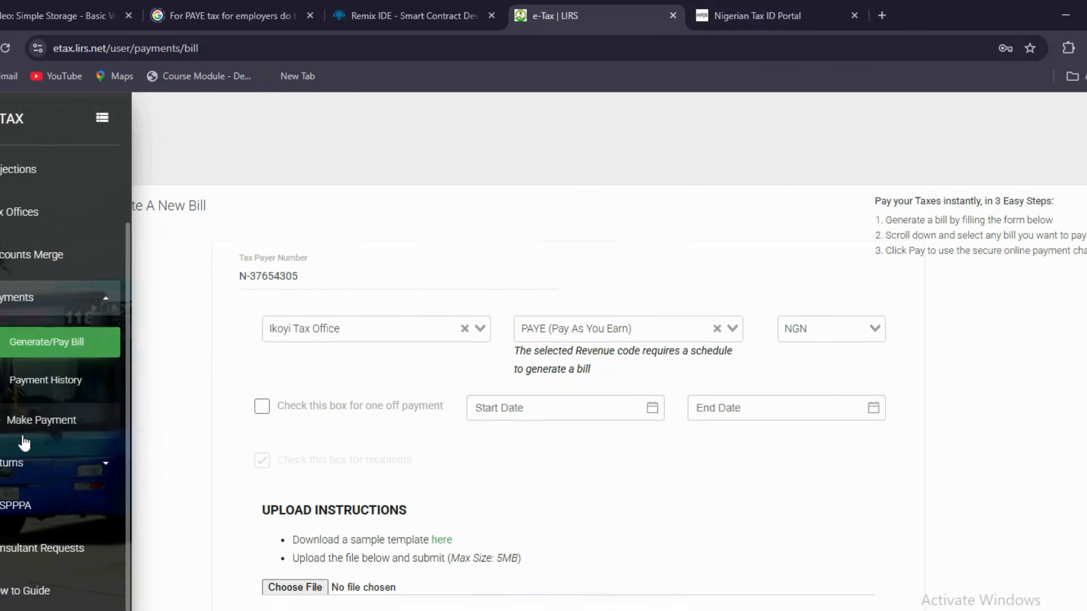
scroll(40, 424, "down", 1)
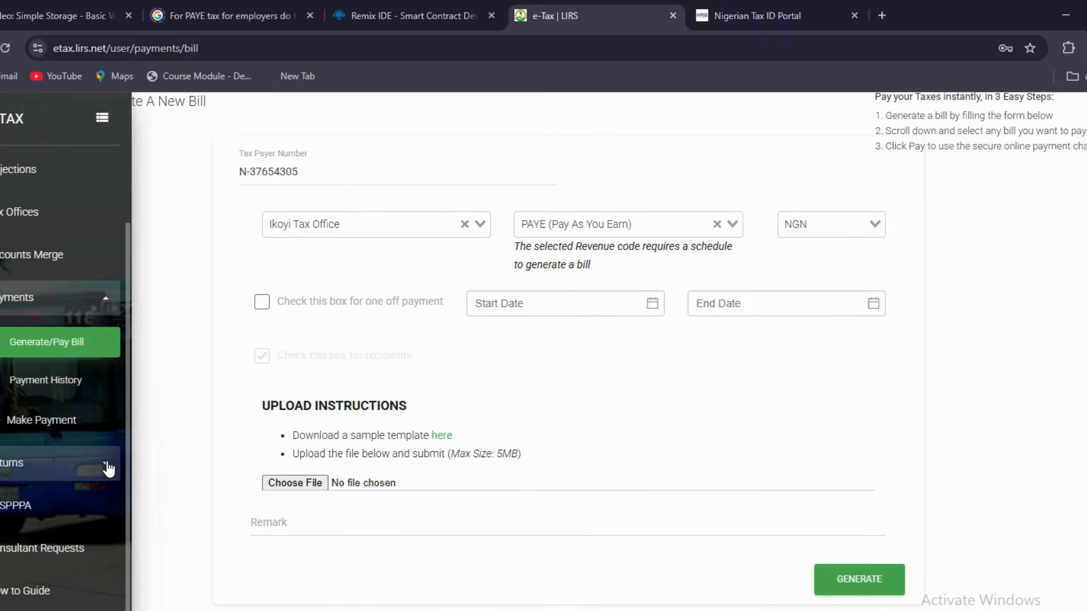
left_click(106, 469)
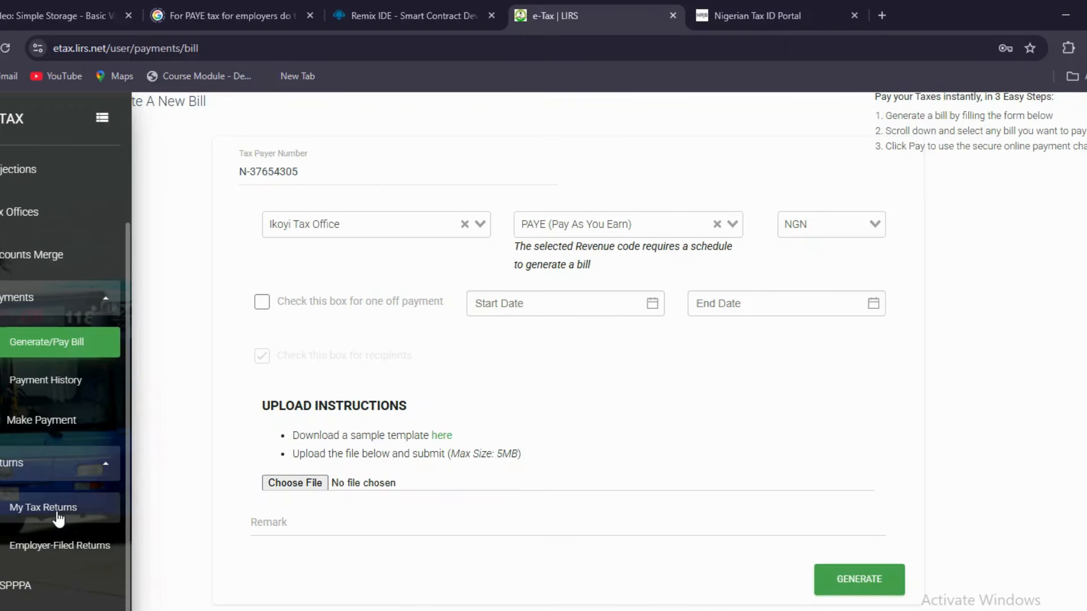
left_click(57, 516)
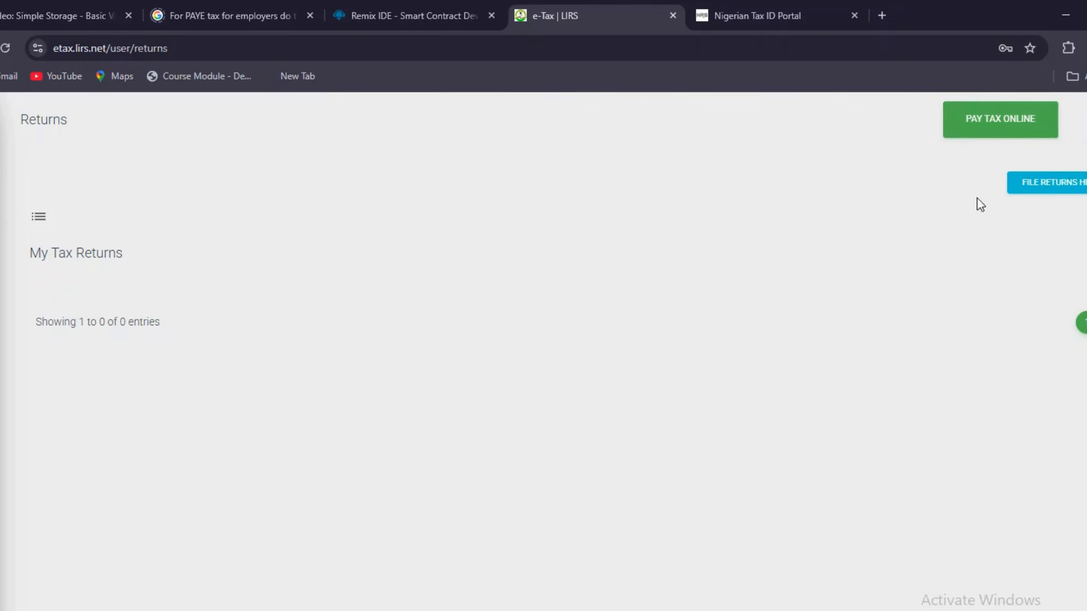
Start a new tax return and keep 2025 as the year in view
left_click(1052, 187)
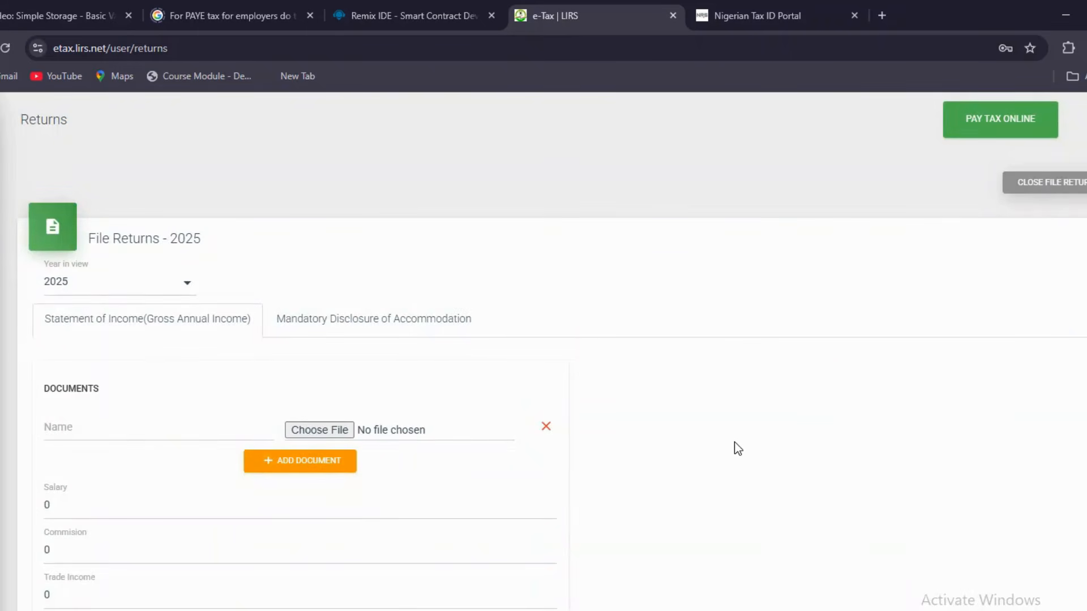
scroll(738, 448, "down", 12)
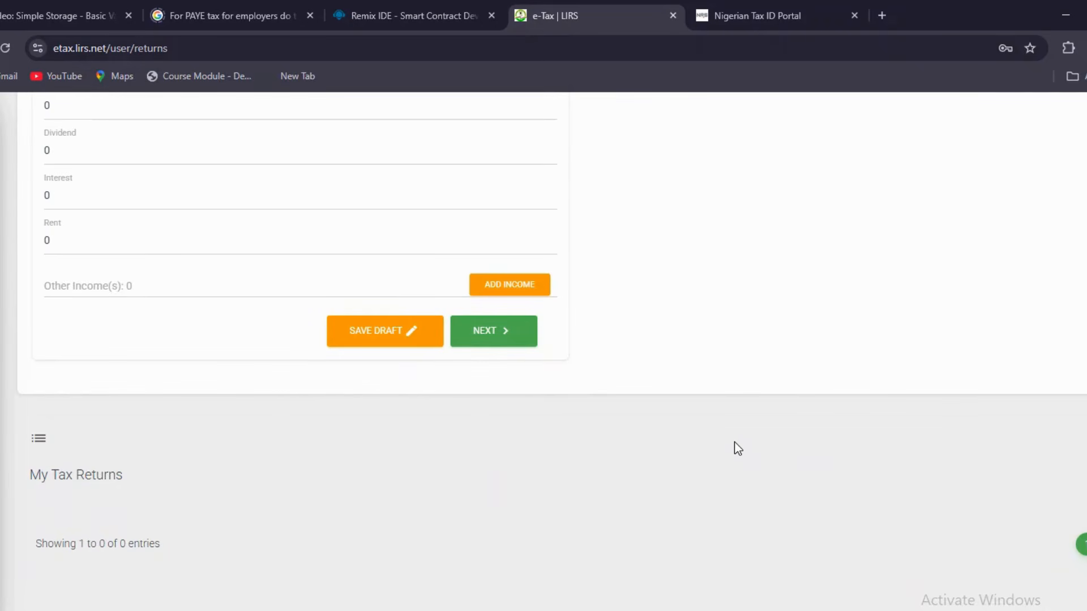
scroll(738, 449, "up", 13)
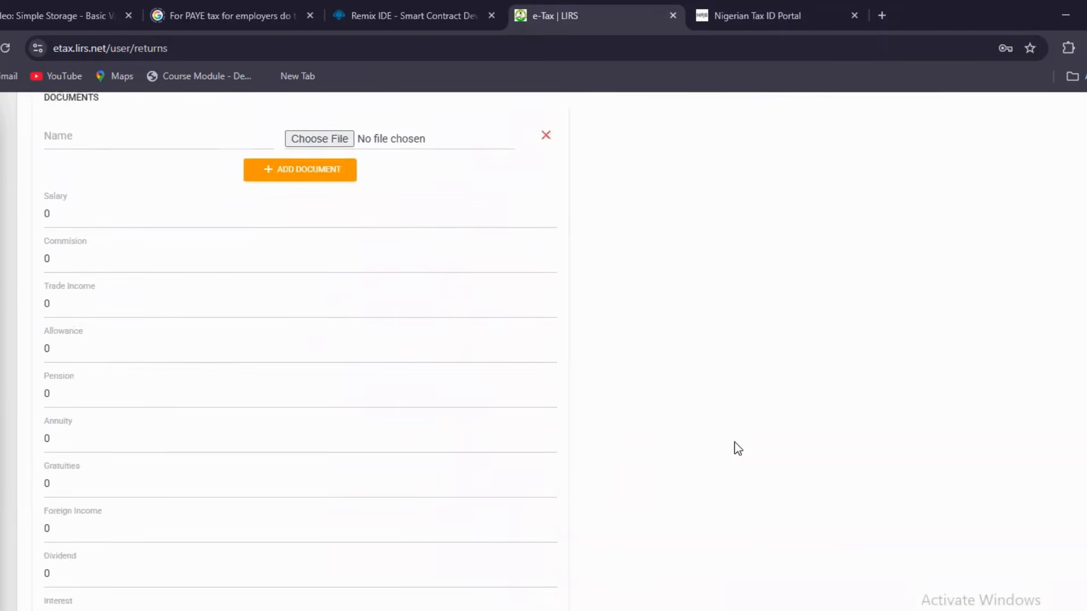
scroll(738, 448, "up", 3)
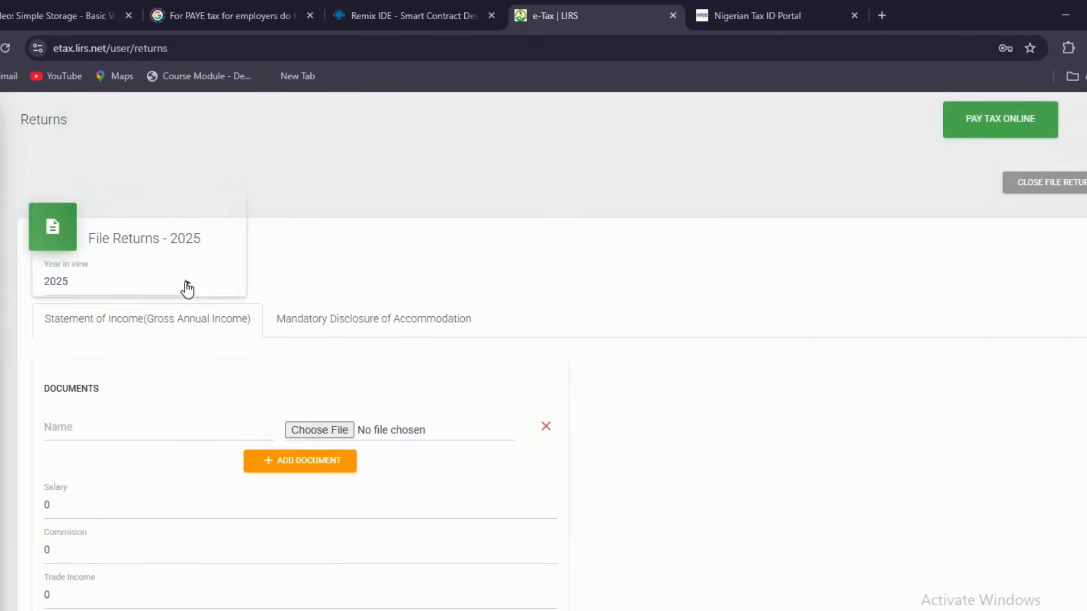
left_click(187, 285)
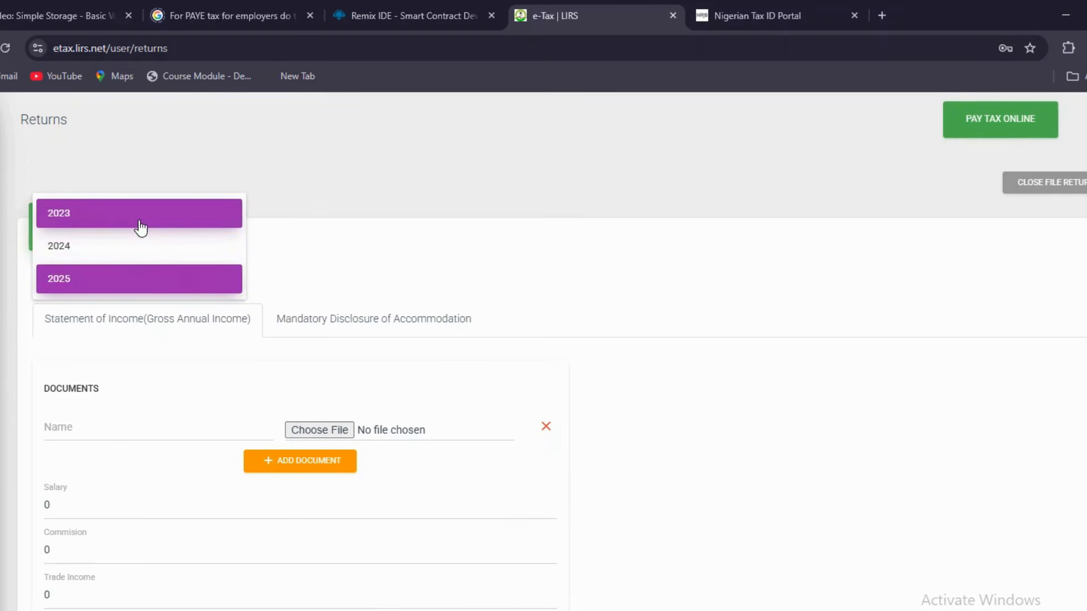
left_click(117, 289)
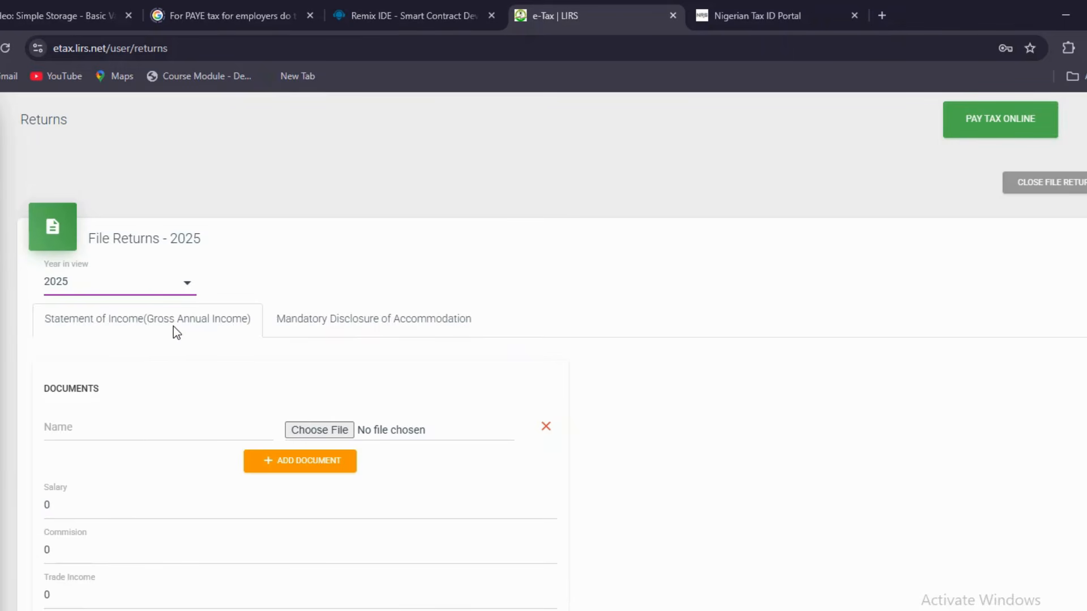
Preview the Accommodation tab, then go back to the zeroed Statement of Income
left_click(317, 335)
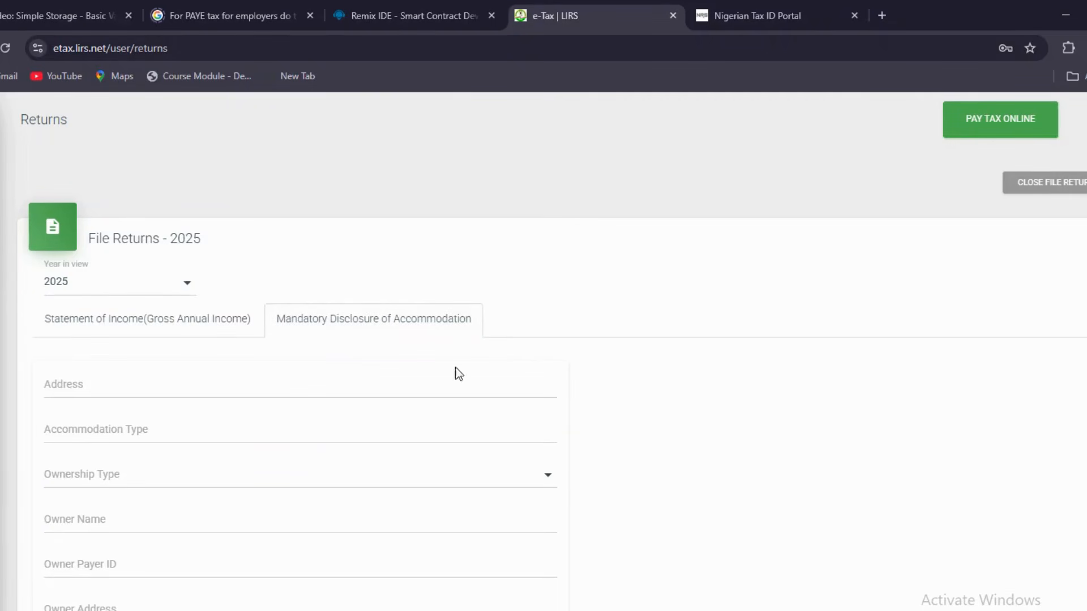
left_click(151, 319)
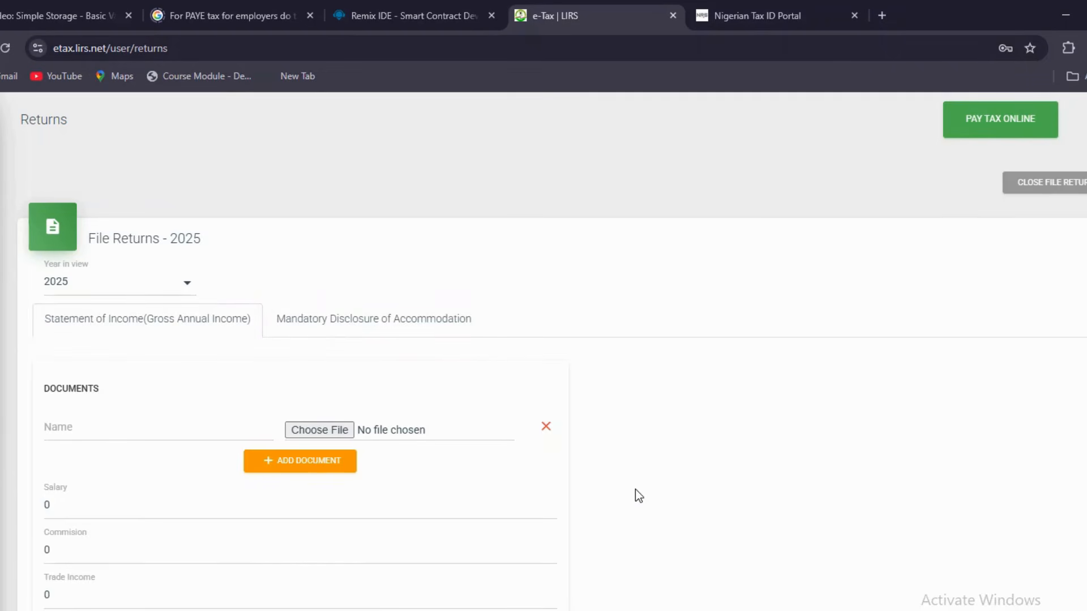
scroll(635, 490, "down", 2)
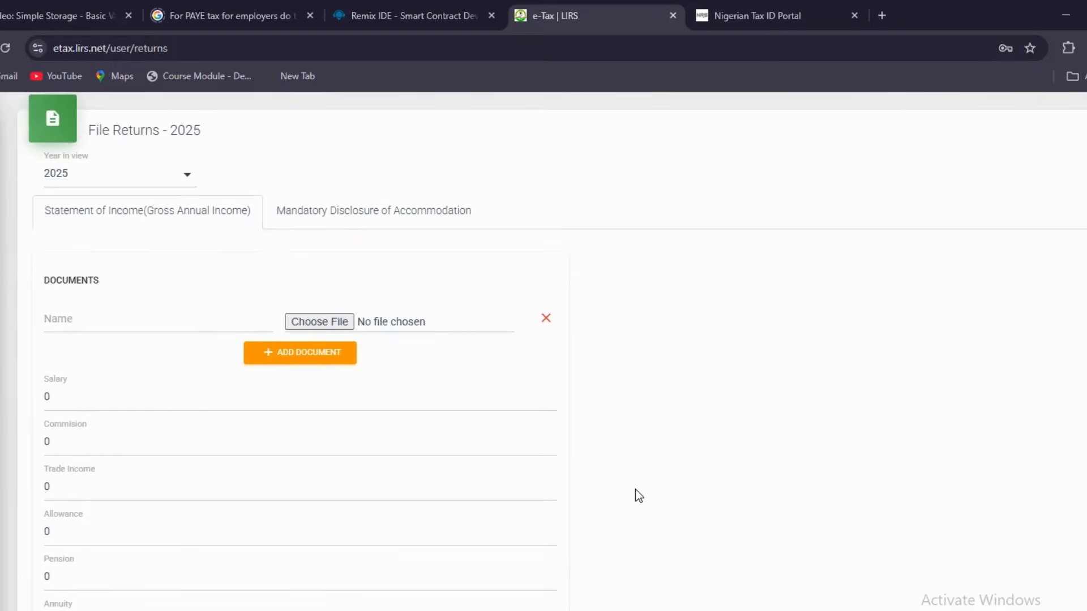
scroll(636, 490, "down", 2)
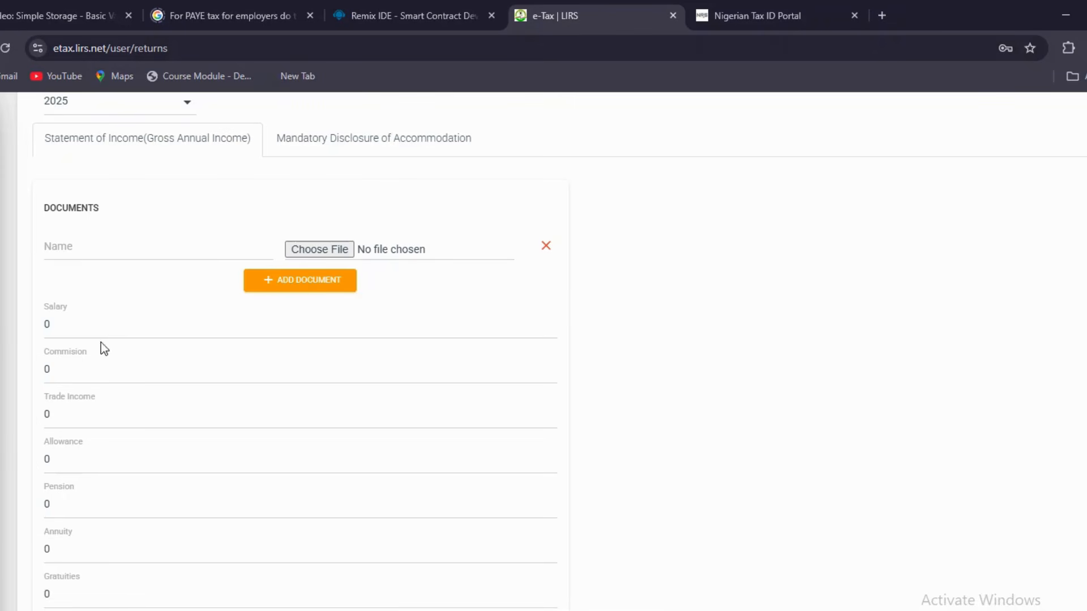
Review the Commission through Rent income fields, leaving them all at 0
left_click(93, 370)
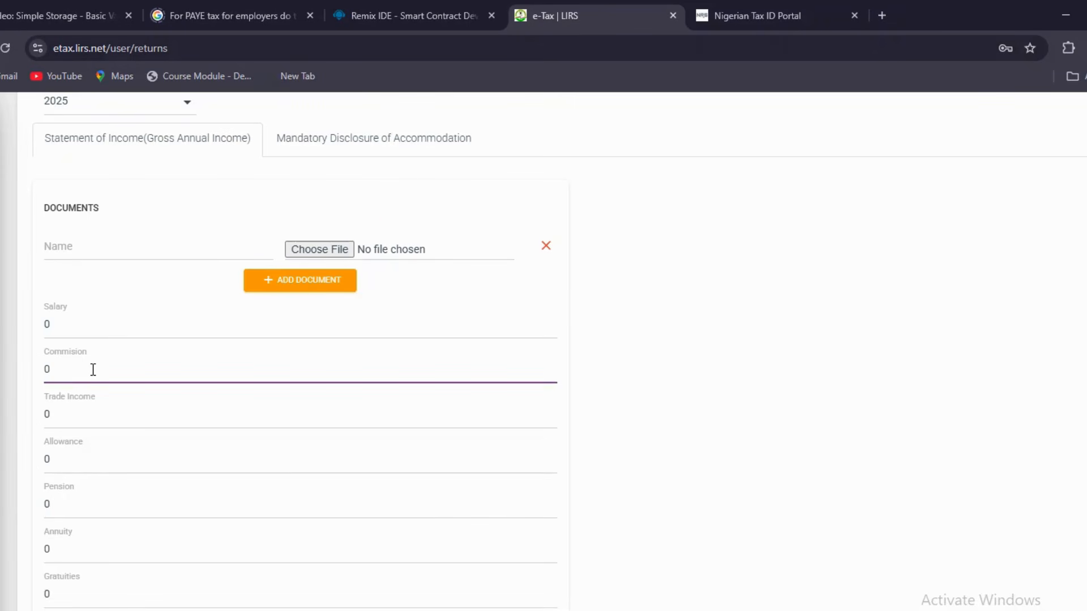
left_click(81, 414)
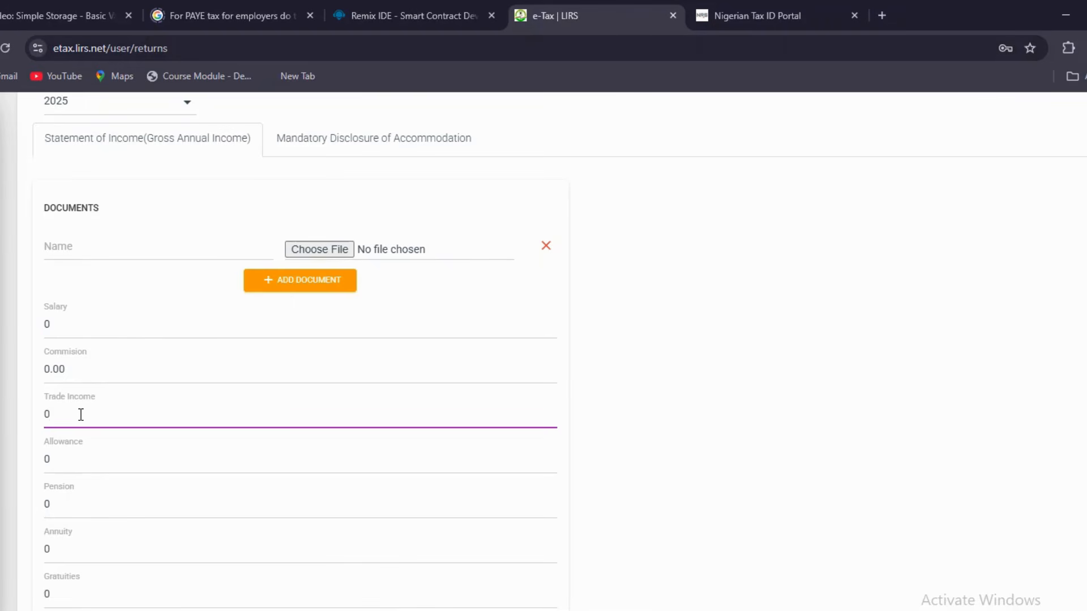
left_click(78, 458)
scroll(76, 457, "down", 2)
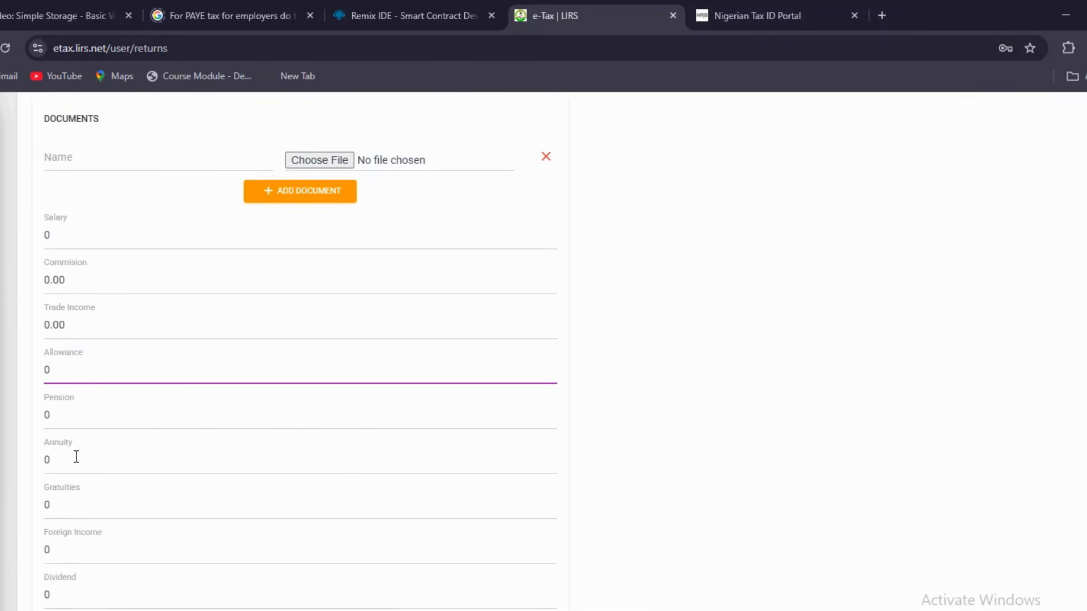
left_click(82, 403)
scroll(81, 403, "down", 2)
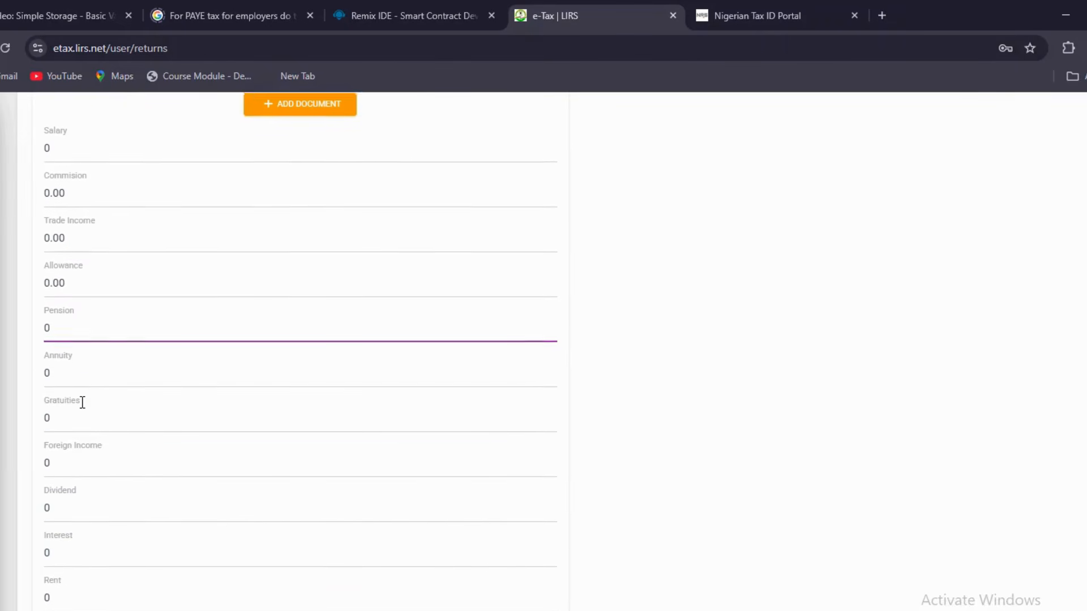
left_click(81, 372)
left_click(81, 413)
scroll(81, 412, "down", 1)
scroll(81, 412, "down", 1)
left_click(76, 437)
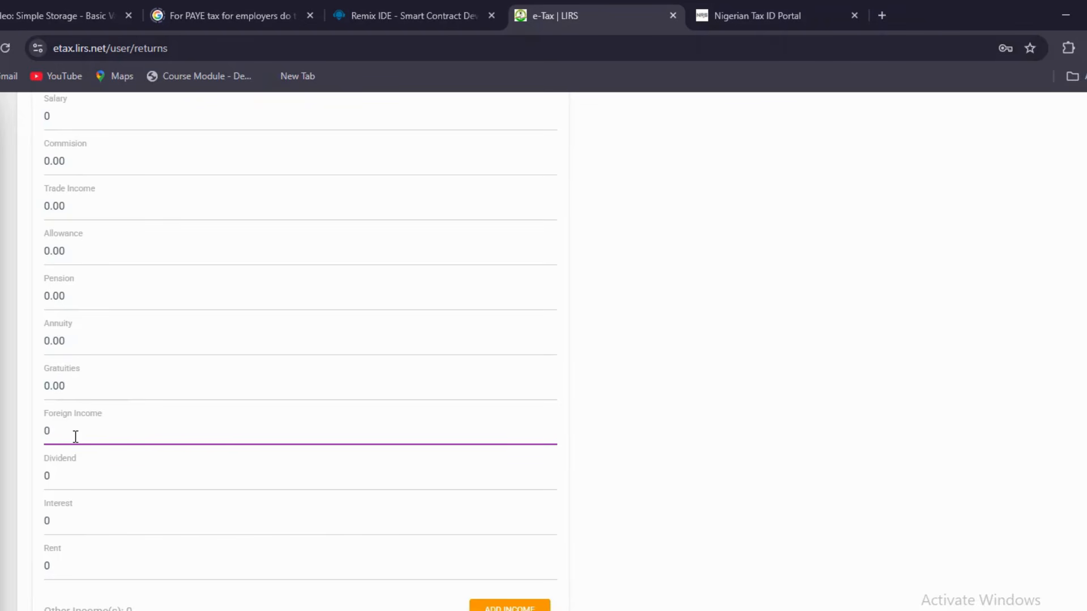
scroll(75, 437, "down", 1)
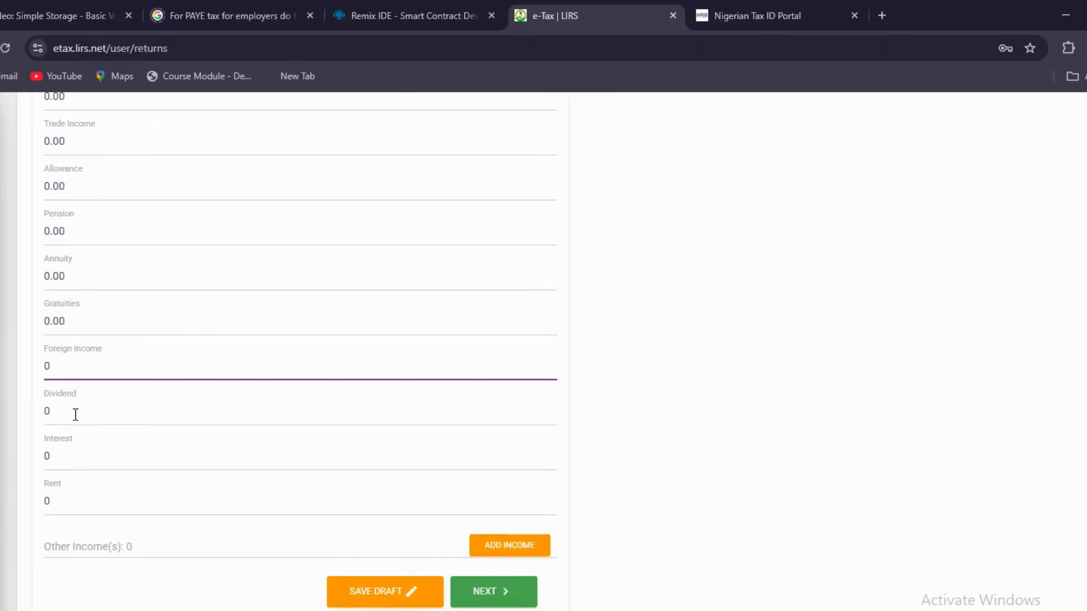
scroll(75, 415, "down", 2)
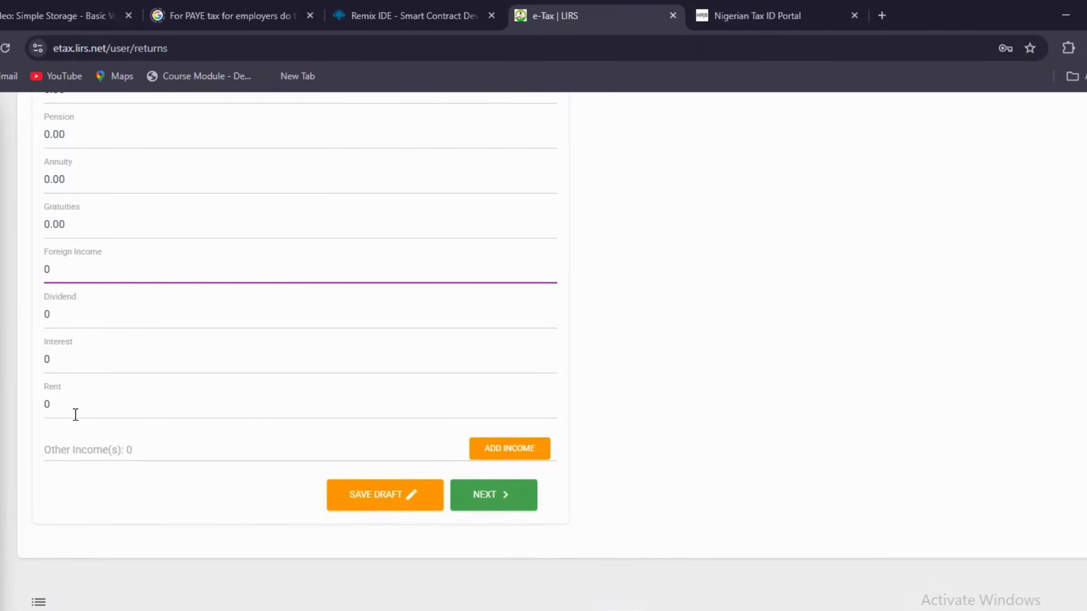
left_click(75, 354)
scroll(74, 354, "down", 1)
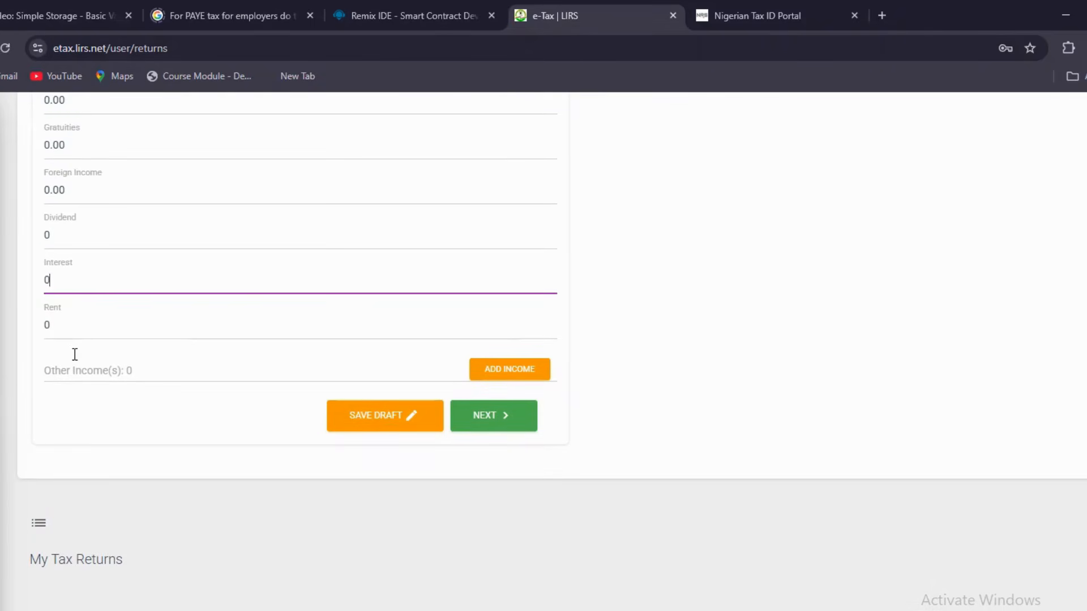
left_click(76, 330)
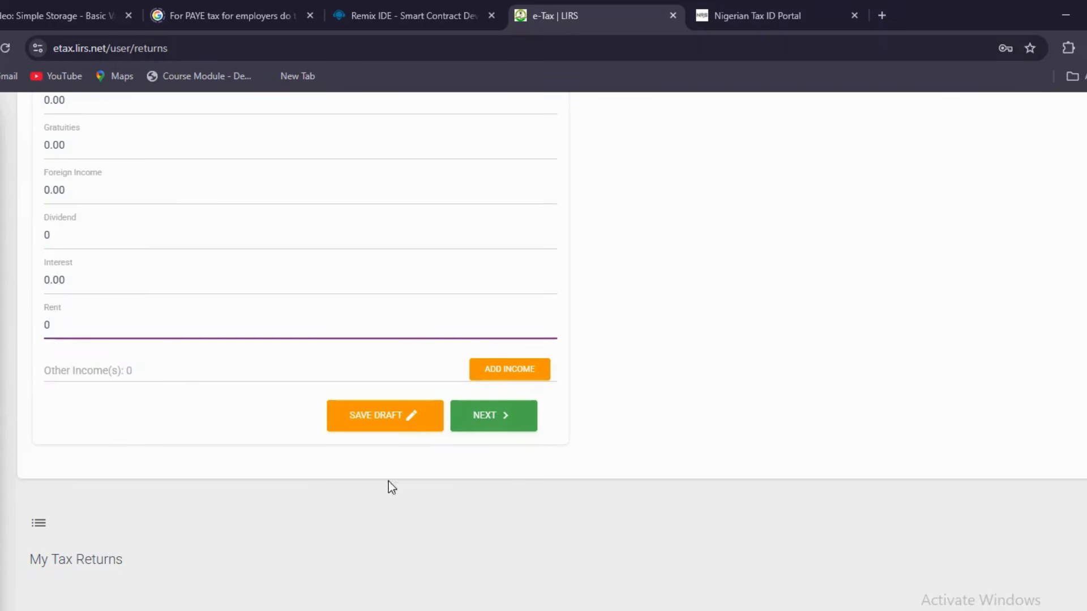
scroll(730, 318, "up", 2)
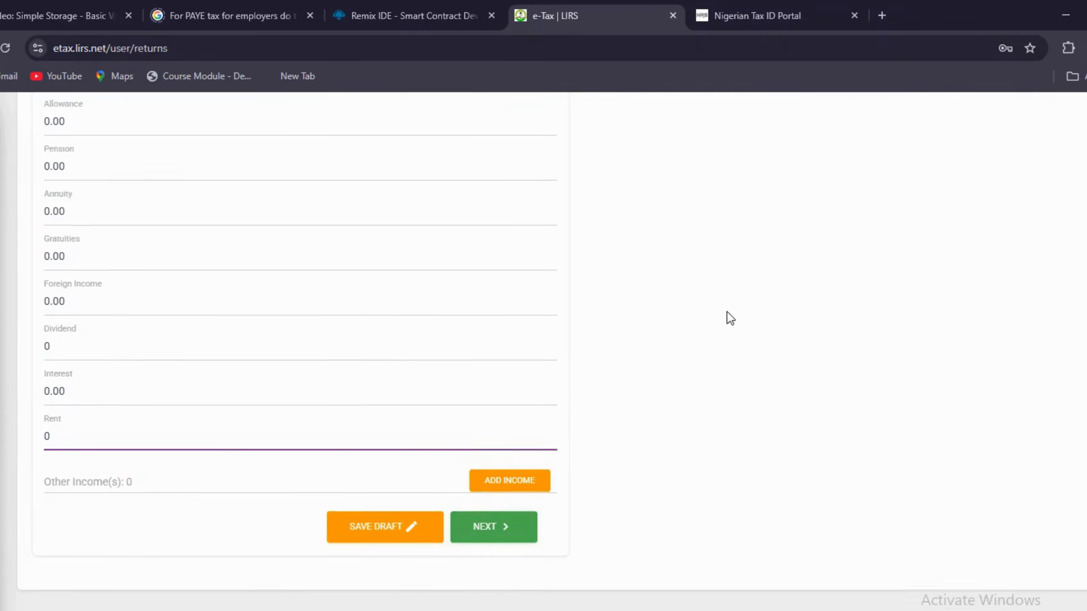
scroll(730, 319, "up", 6)
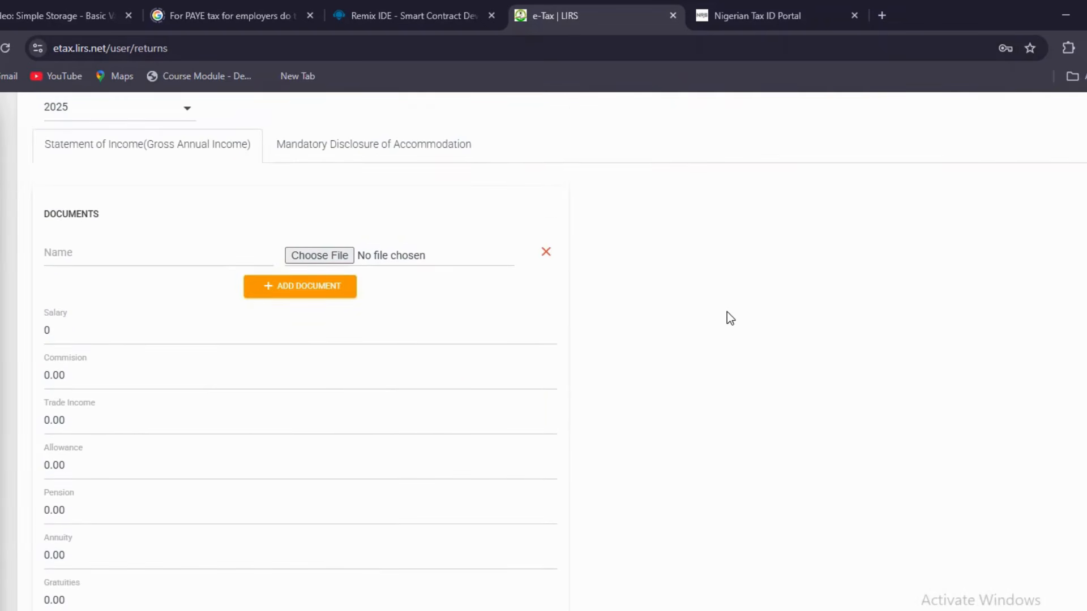
Replace the Salary value with 1200000 and continue to the accommodation disclosure
left_click(126, 336)
key("BackSpace")
type("12")
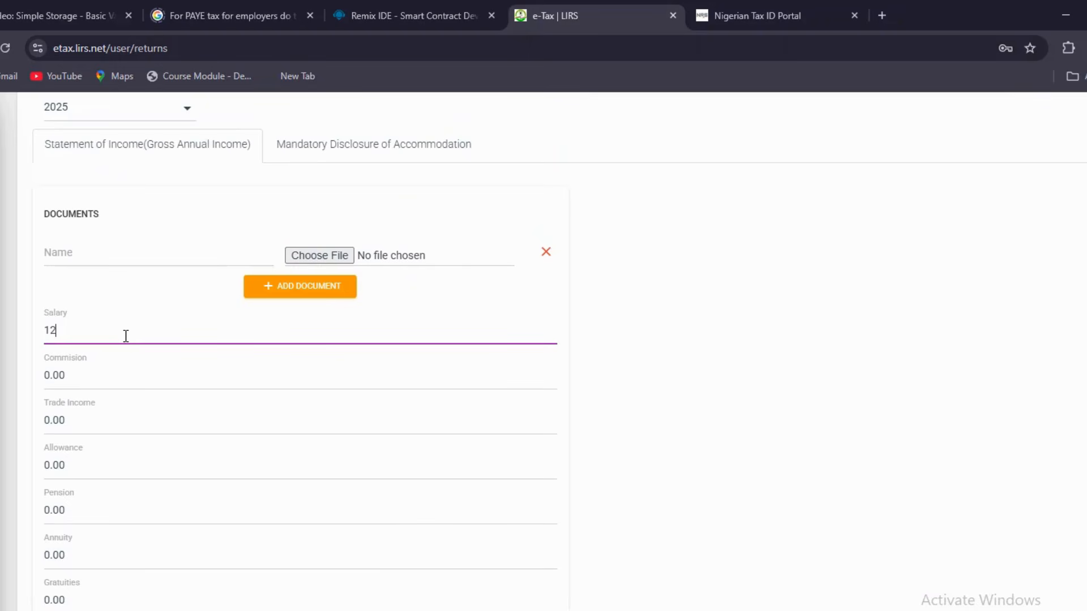
type("00000")
scroll(703, 376, "down", 8)
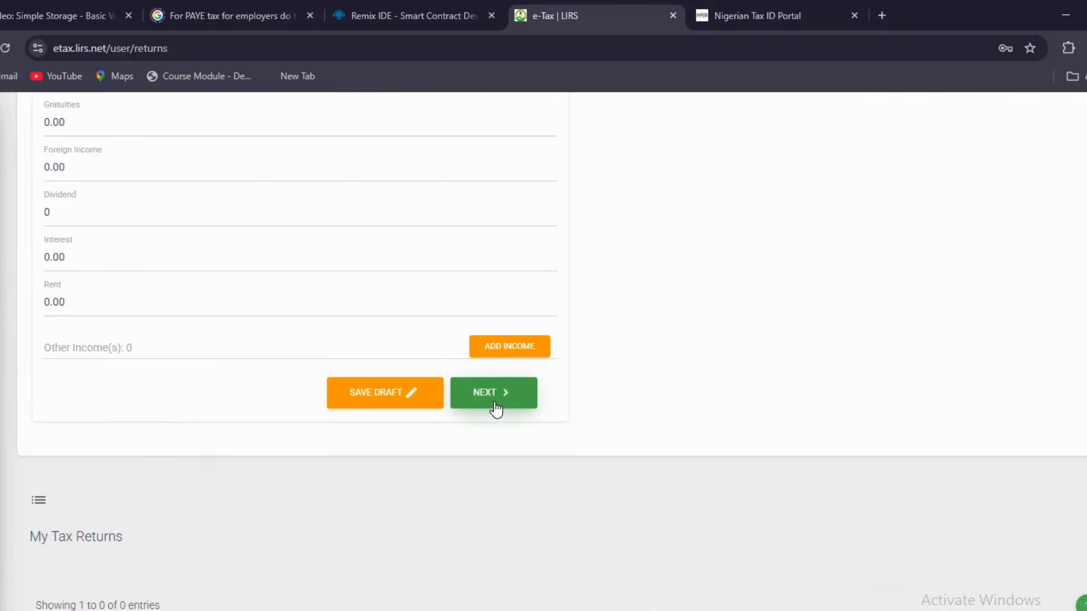
left_click(494, 404)
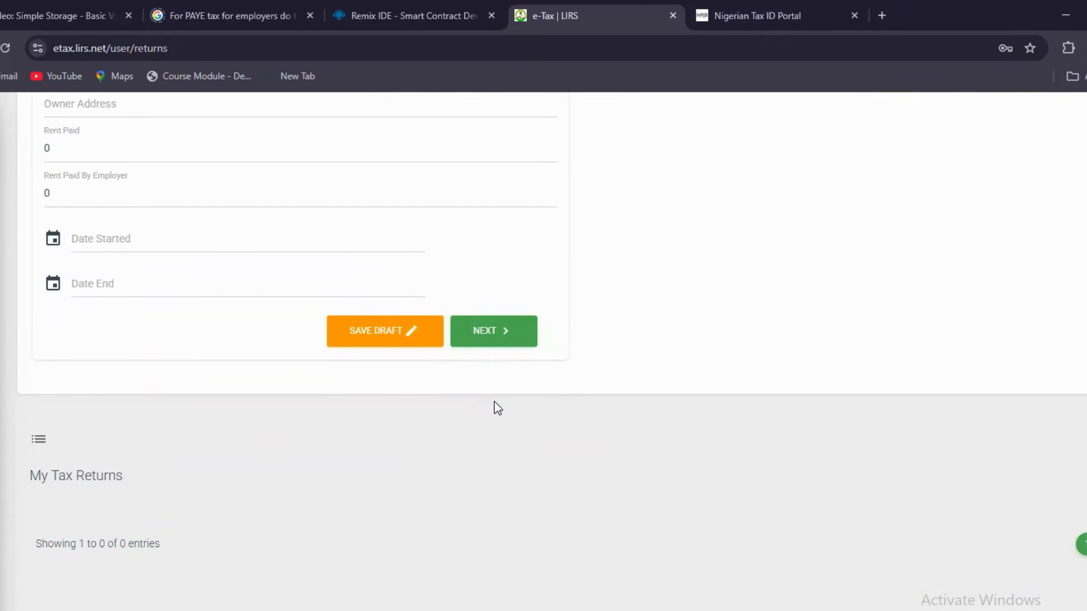
Use the suggested home address, Boys Quarter accommodation type and Tenant ownership type
scroll(679, 280, "up", 7)
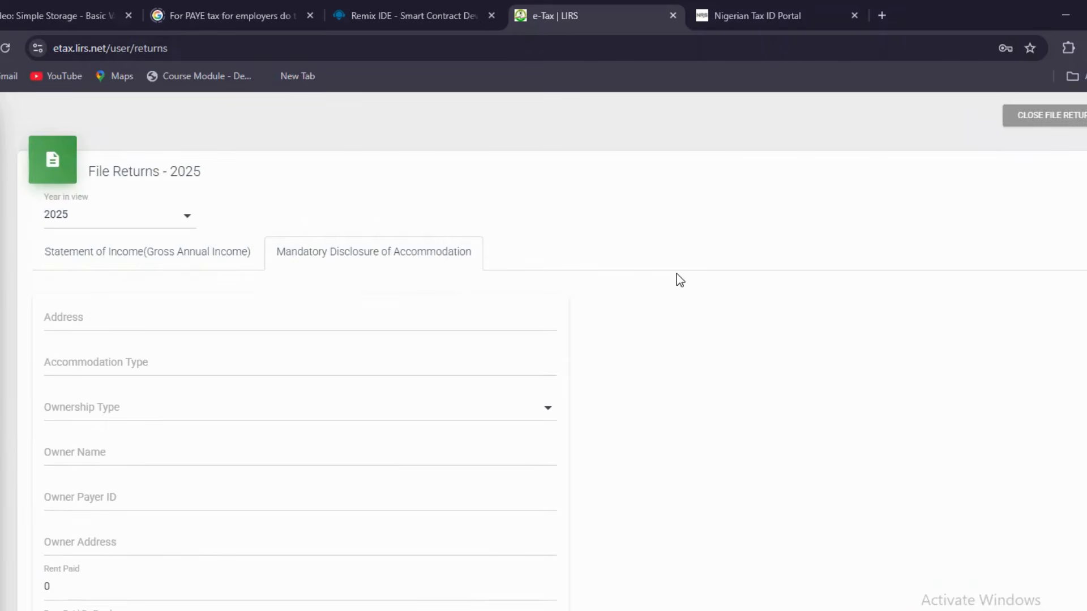
left_click(244, 314)
left_click(227, 351)
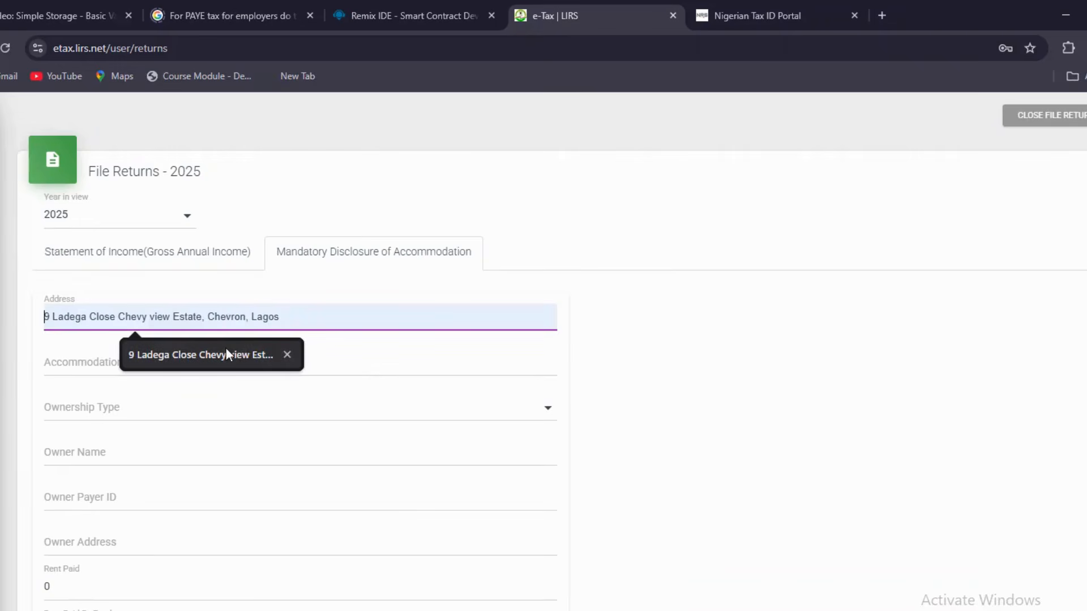
left_click(207, 361)
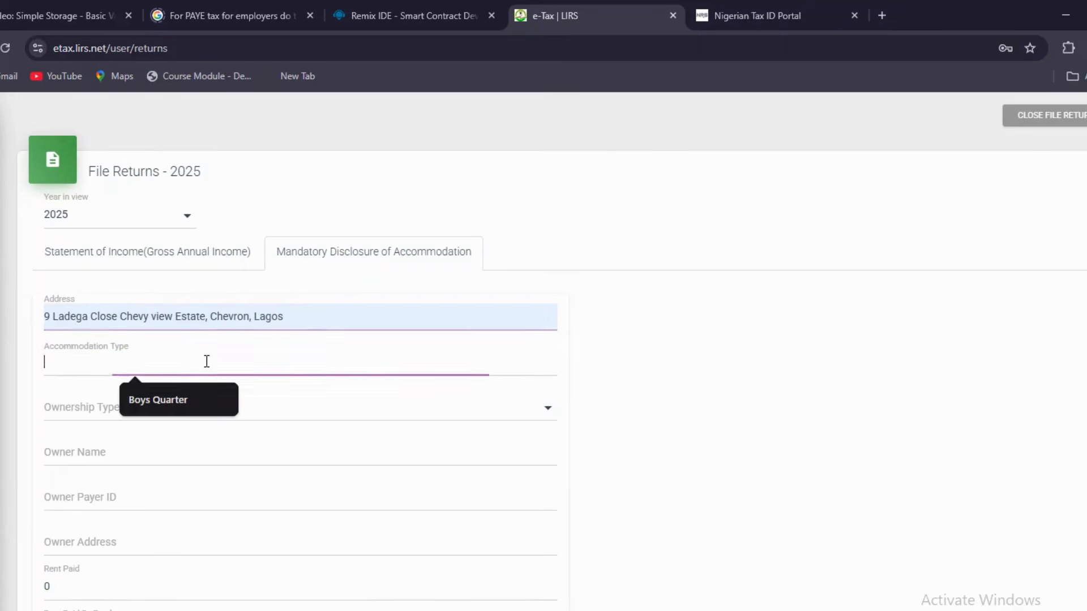
left_click(177, 388)
left_click(159, 416)
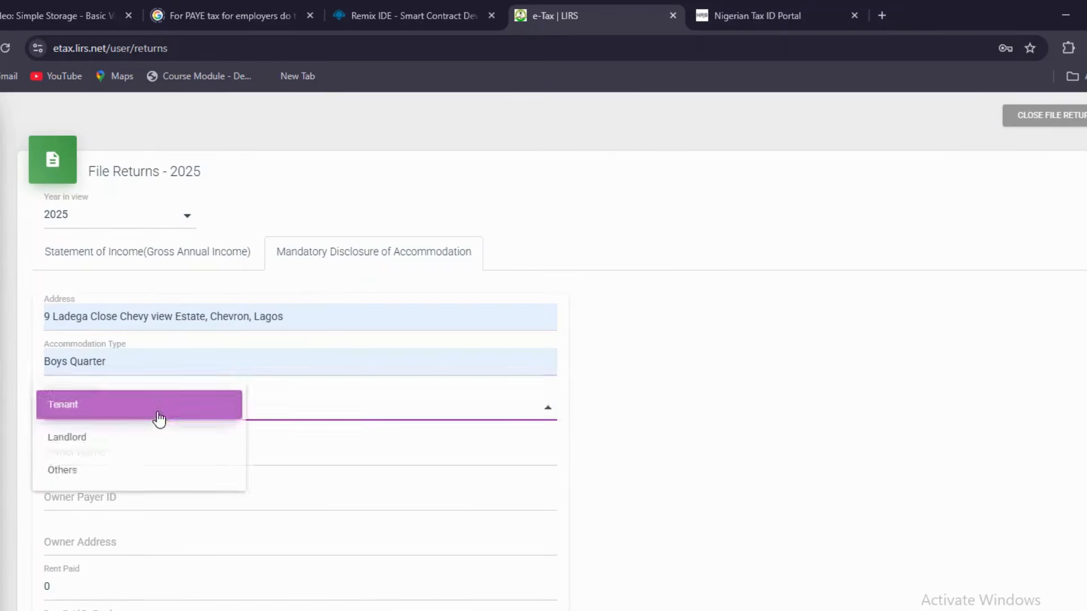
left_click(134, 412)
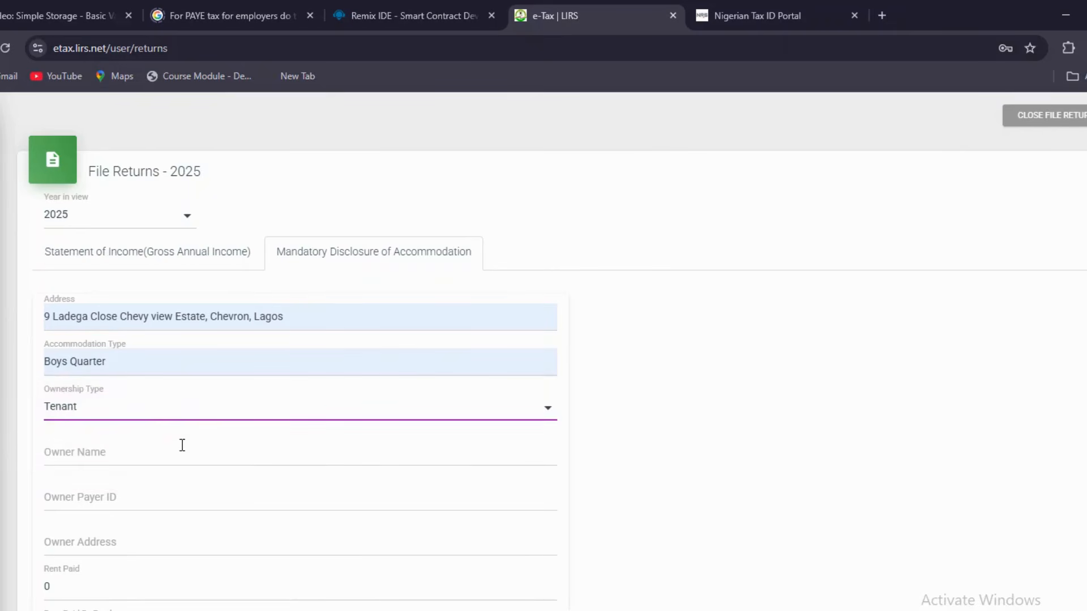
Replace the Rent Paid amount with 800000
scroll(182, 444, "down", 2)
scroll(182, 445, "down", 2)
left_click(114, 433)
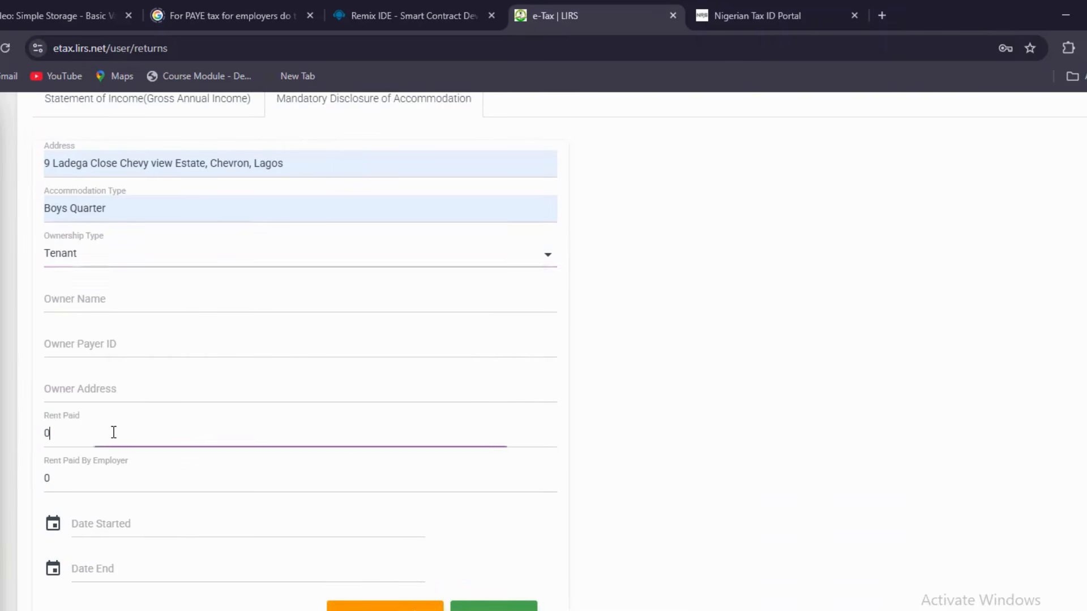
key("BackSpace")
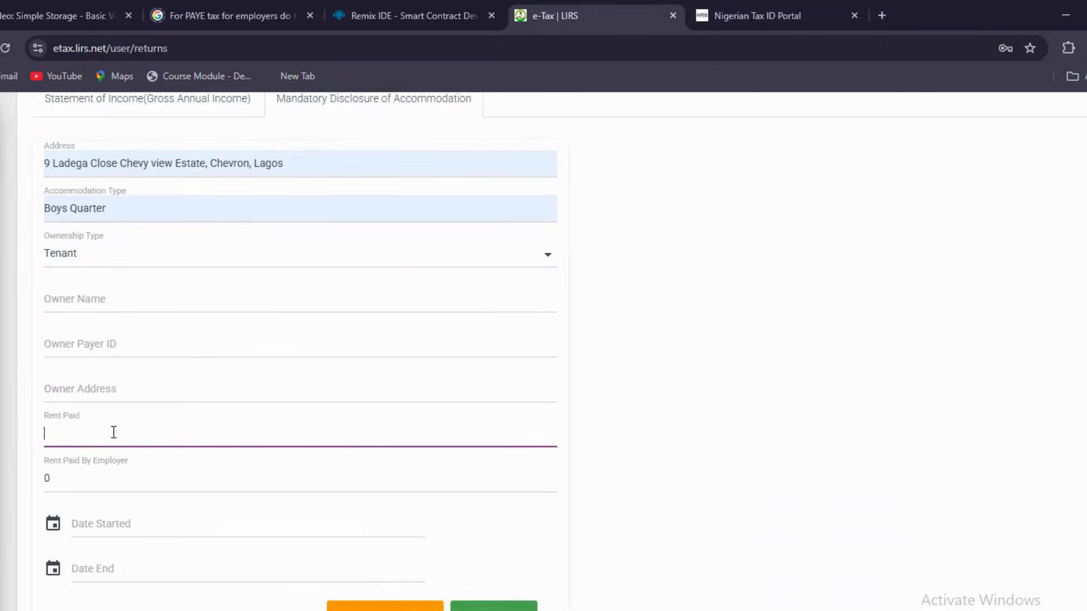
type("800000")
left_click(63, 434)
scroll(609, 456, "down", 3)
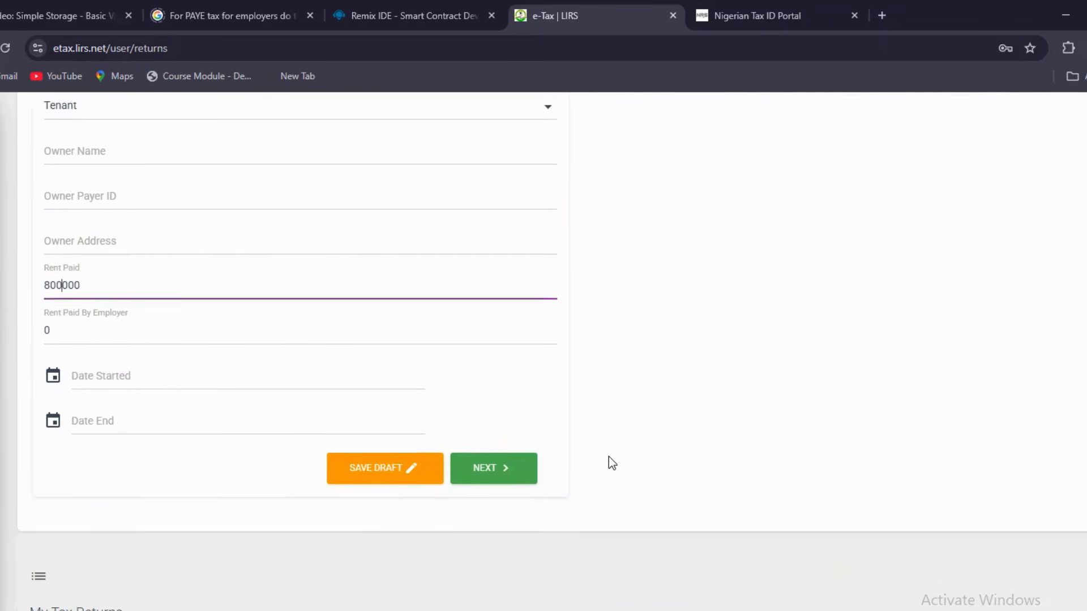
Set the accommodation Date Started to 1 January 2025
left_click(120, 377)
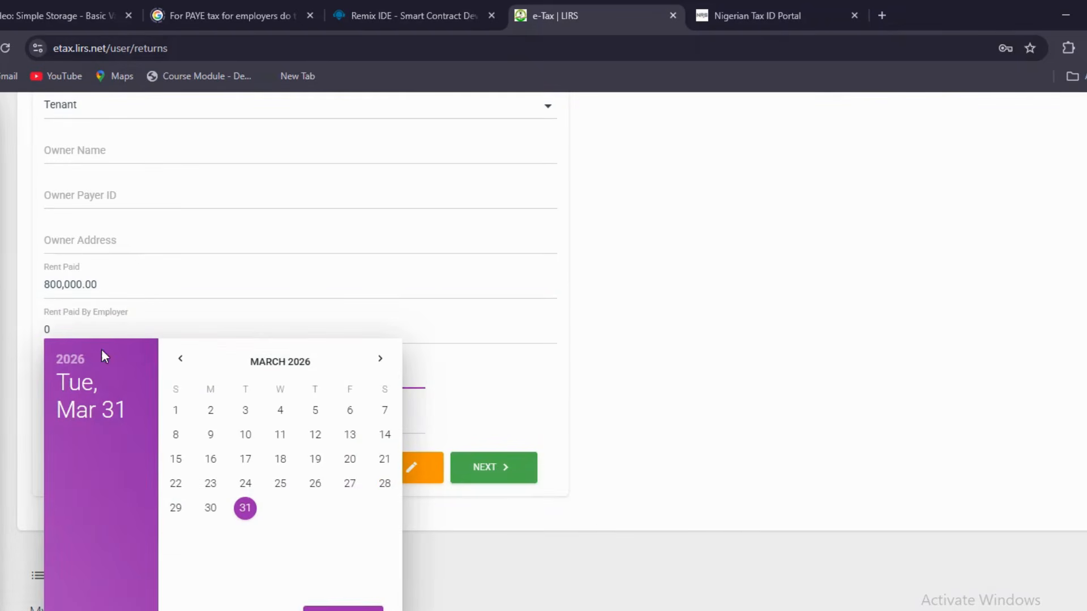
left_click(68, 371)
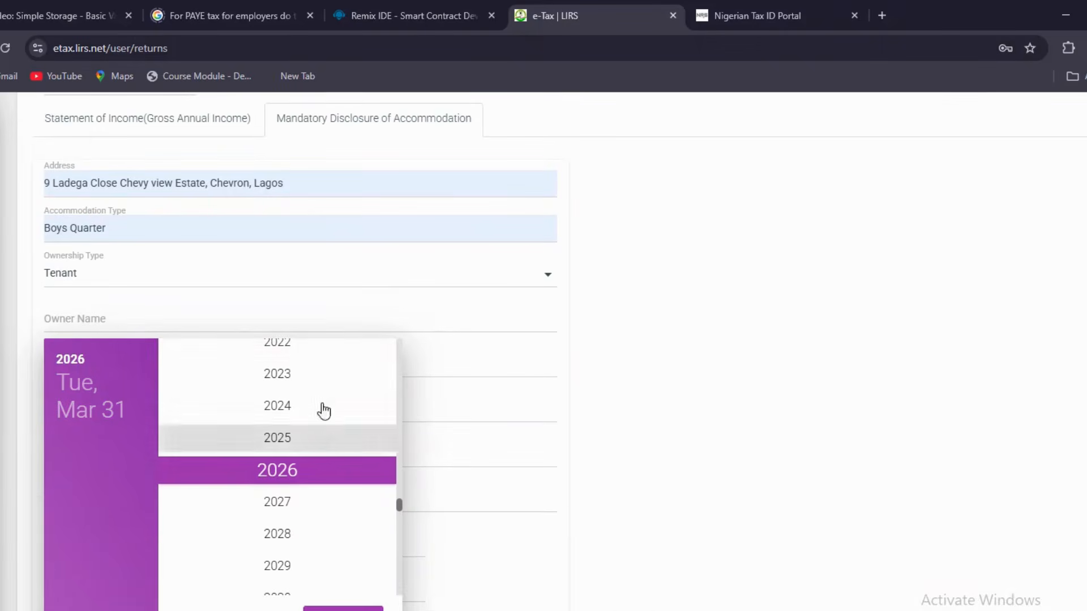
left_click(283, 439)
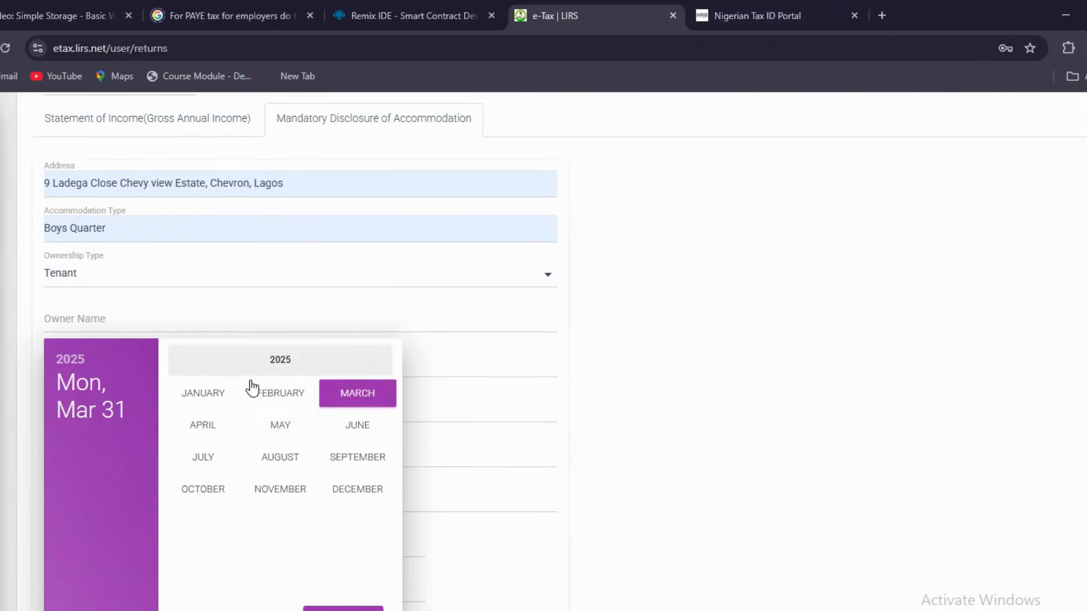
left_click(203, 394)
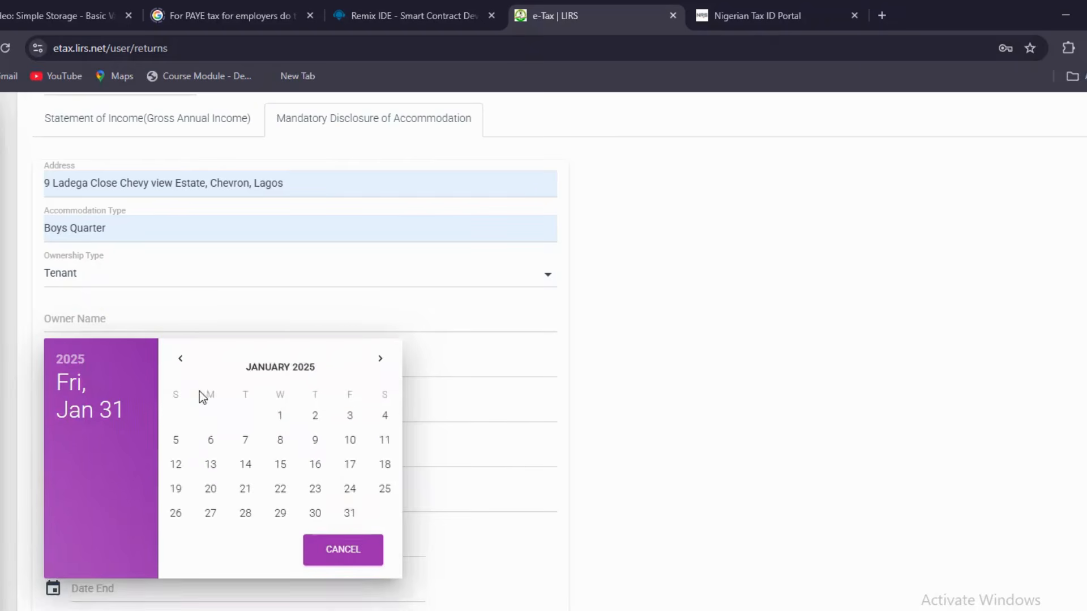
left_click(282, 412)
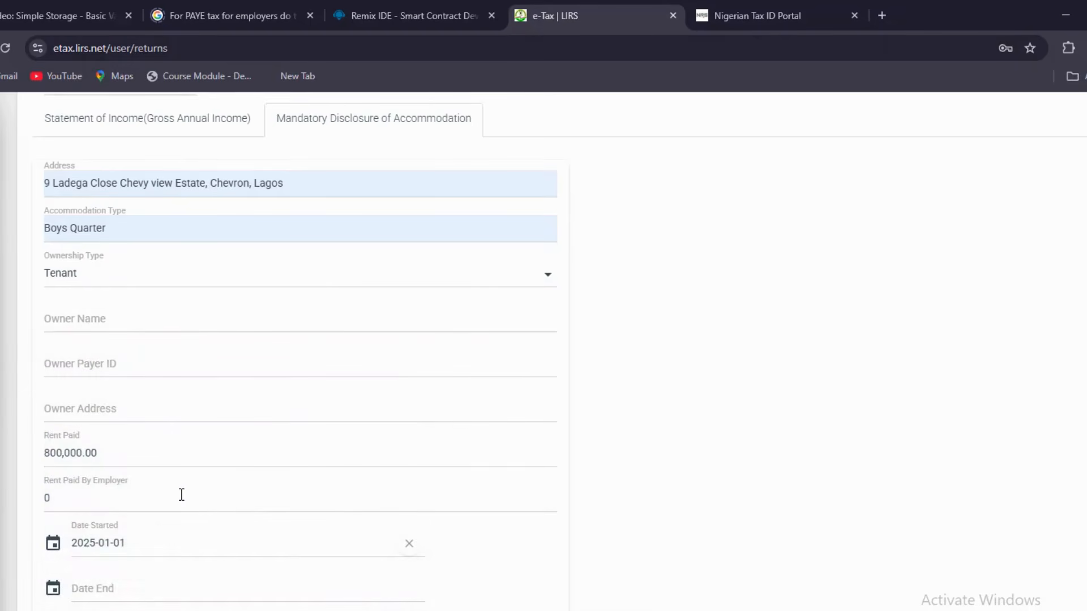
scroll(180, 495, "down", 5)
Set the accommodation Date End to 31 December 2025
left_click(159, 306)
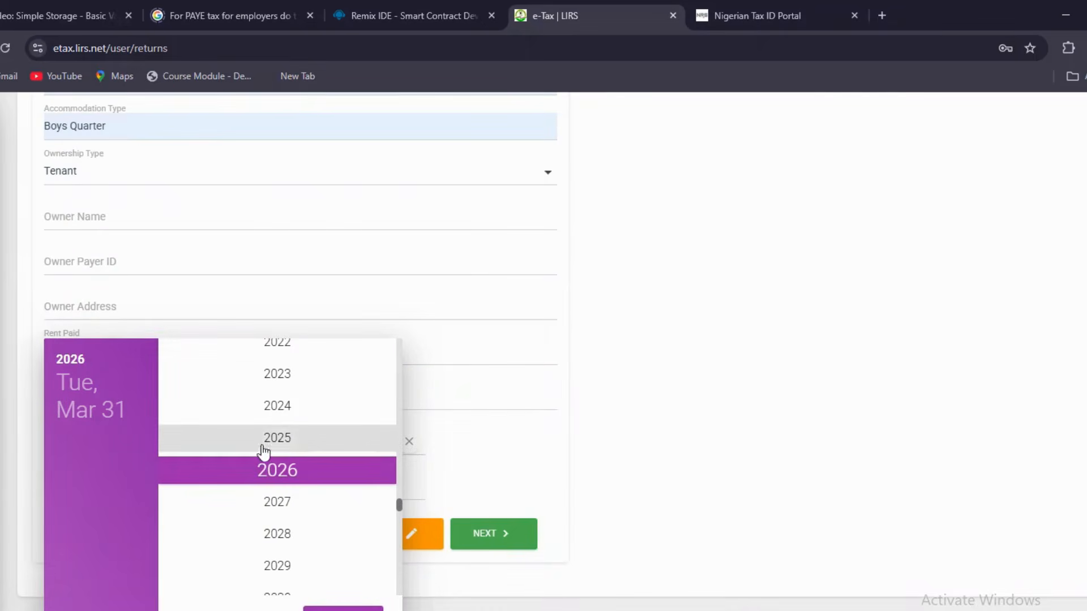
left_click(280, 440)
left_click(359, 490)
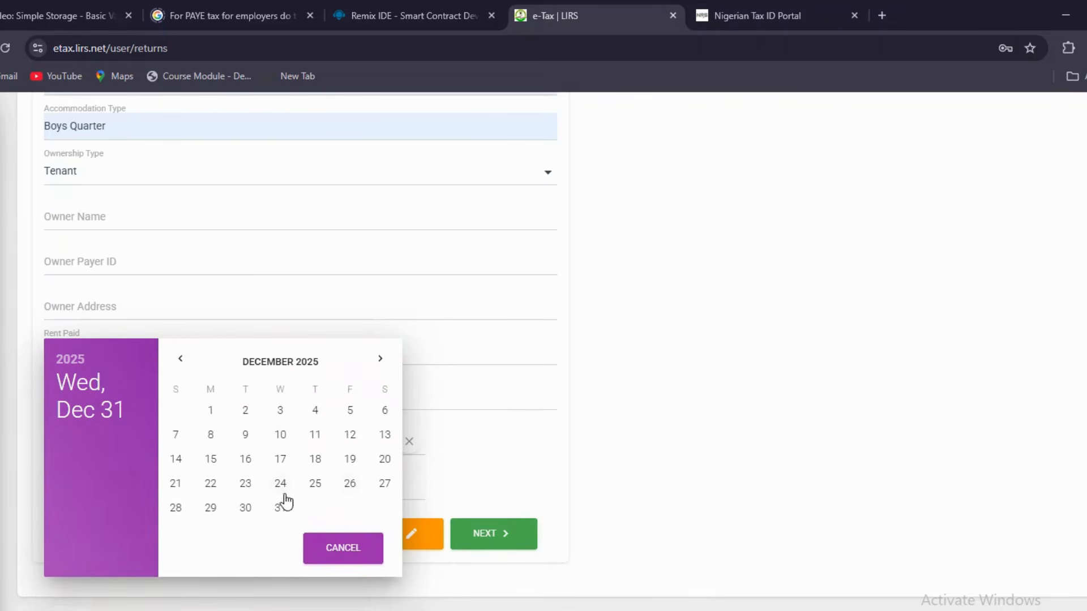
left_click(280, 508)
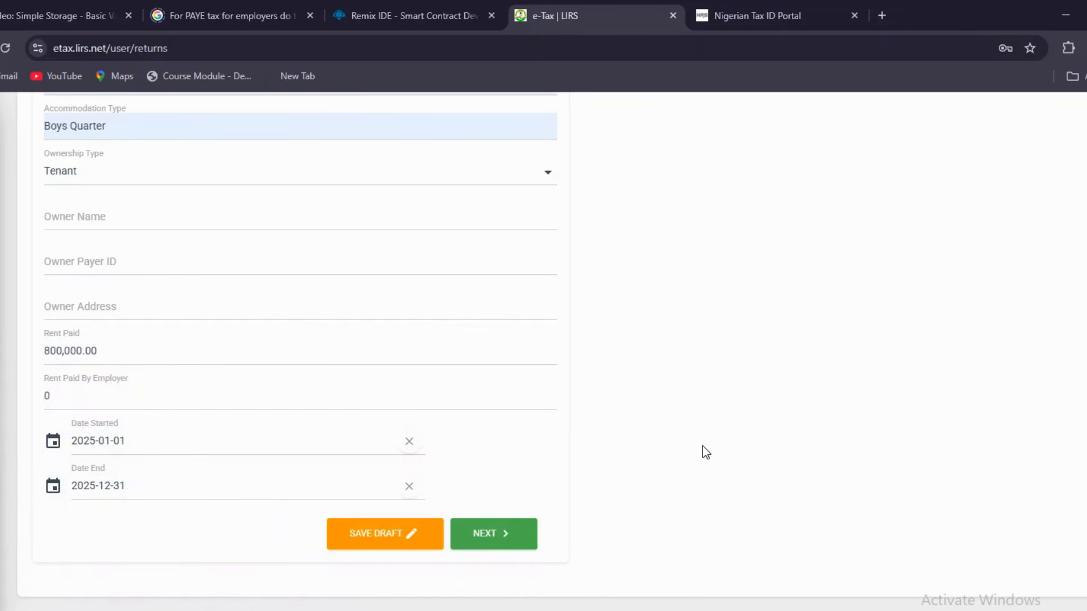
Submit the accommodation disclosure and view details of the 2025 return under My Tax Returns
left_click(492, 533)
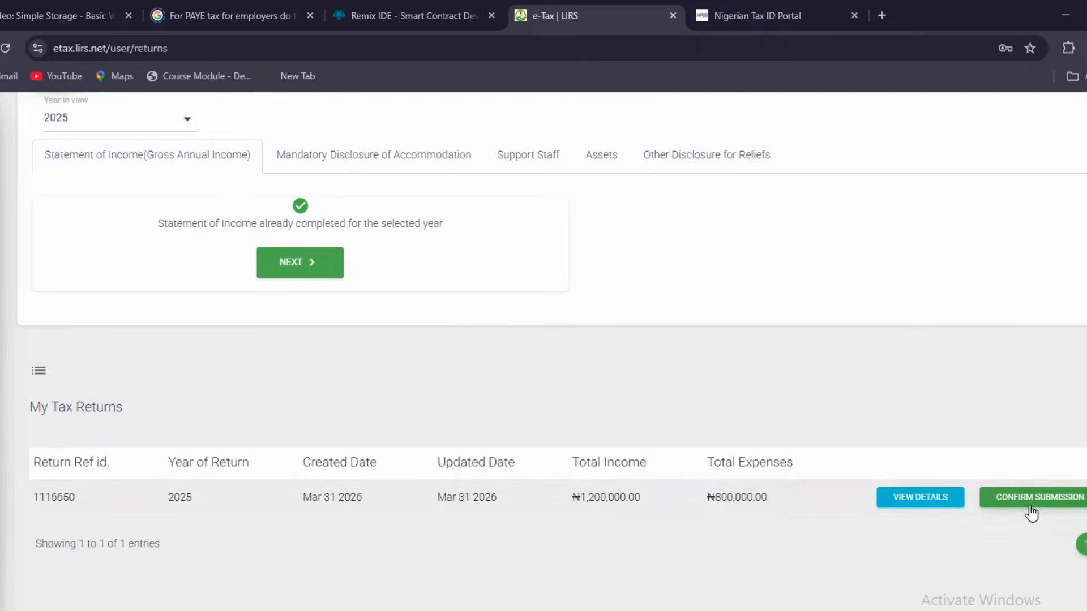
scroll(678, 461, "up", 3)
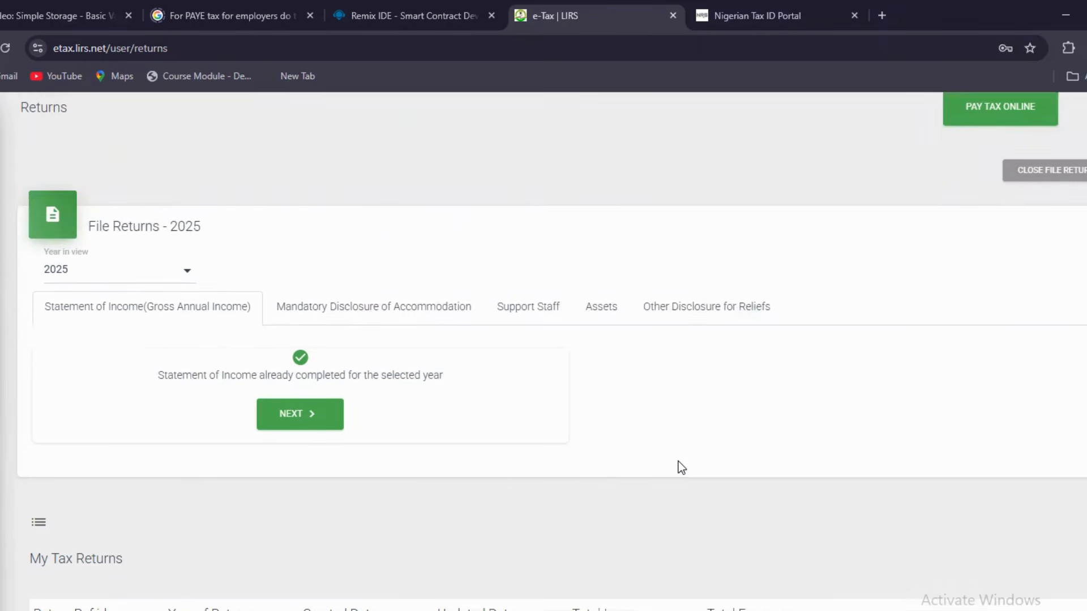
scroll(678, 461, "down", 2)
scroll(678, 461, "down", 1)
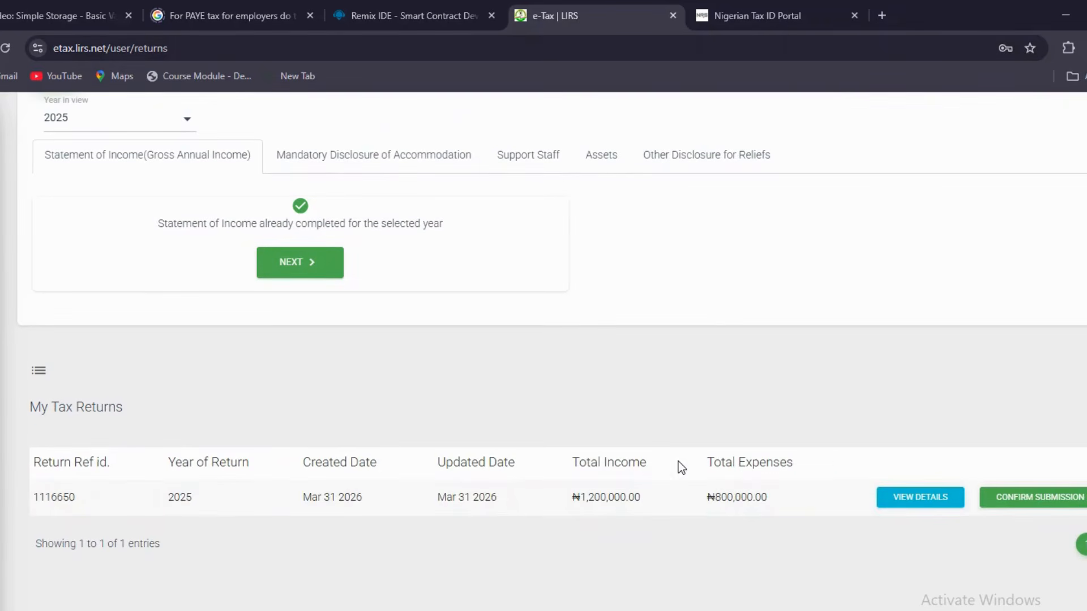
left_click(915, 495)
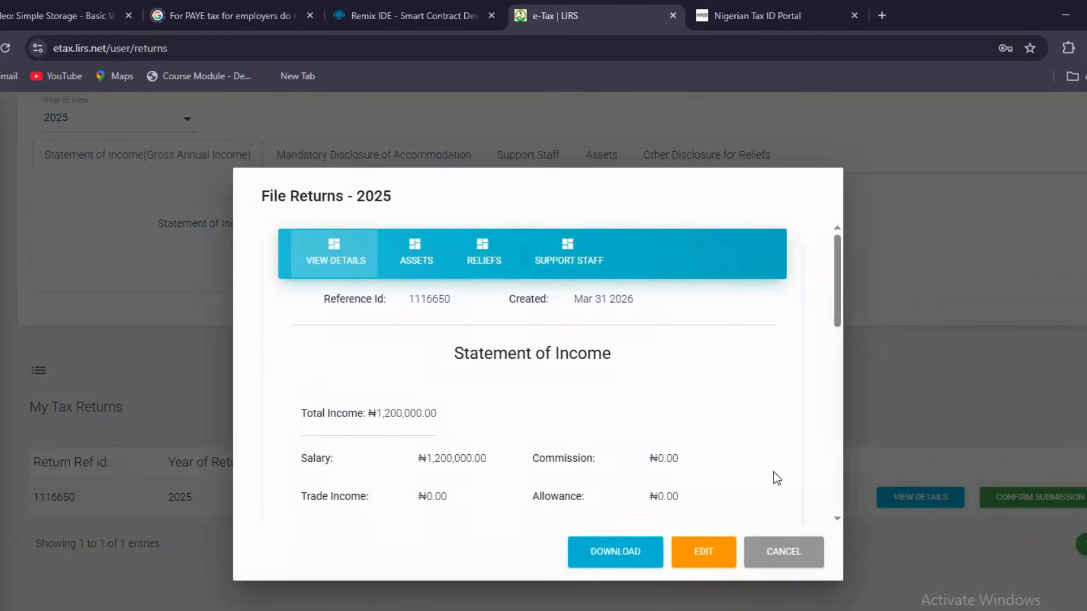
Put the 2025 return into edit mode and erase the Rent Paid amount
left_click_drag(838, 283, 838, 471)
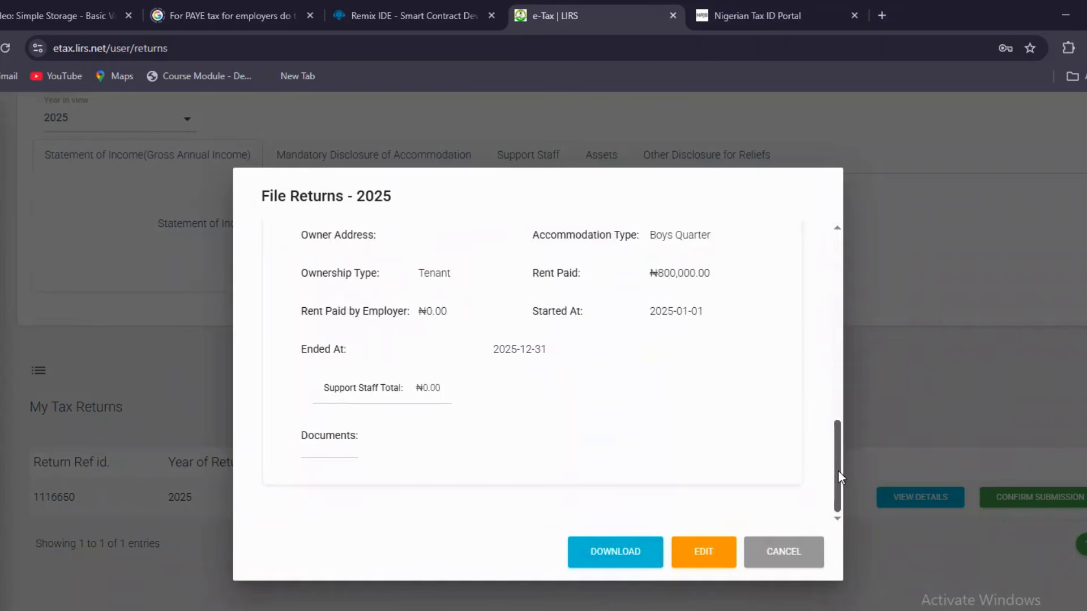
left_click(714, 563)
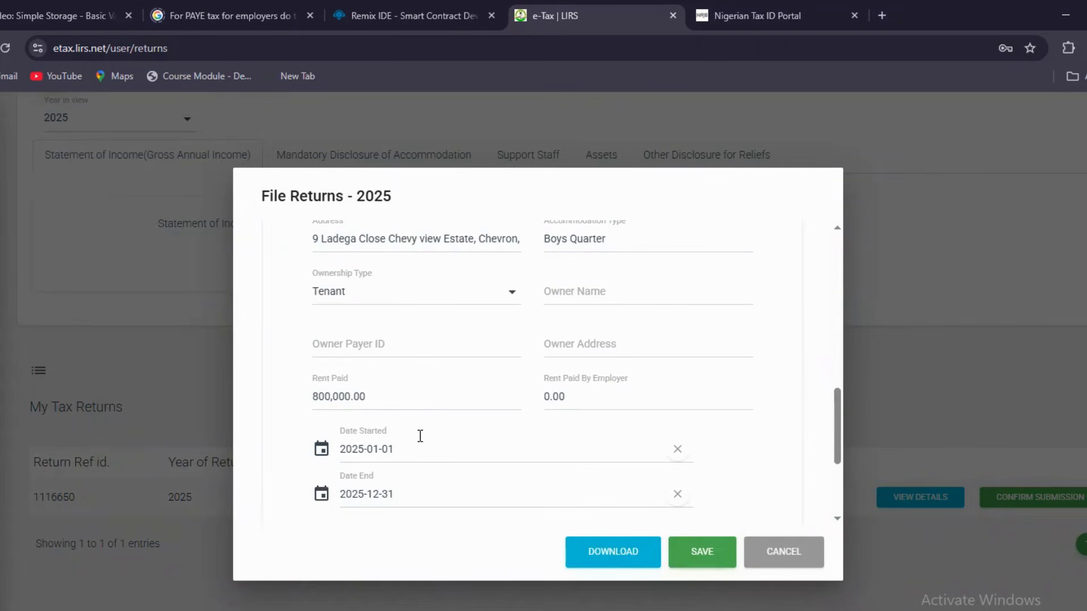
left_click(387, 393)
key("BackSpace")
key("BackSpace")
key("BackSpace")
key("BackSpace")
key("BackSpace")
key("BackSpace")
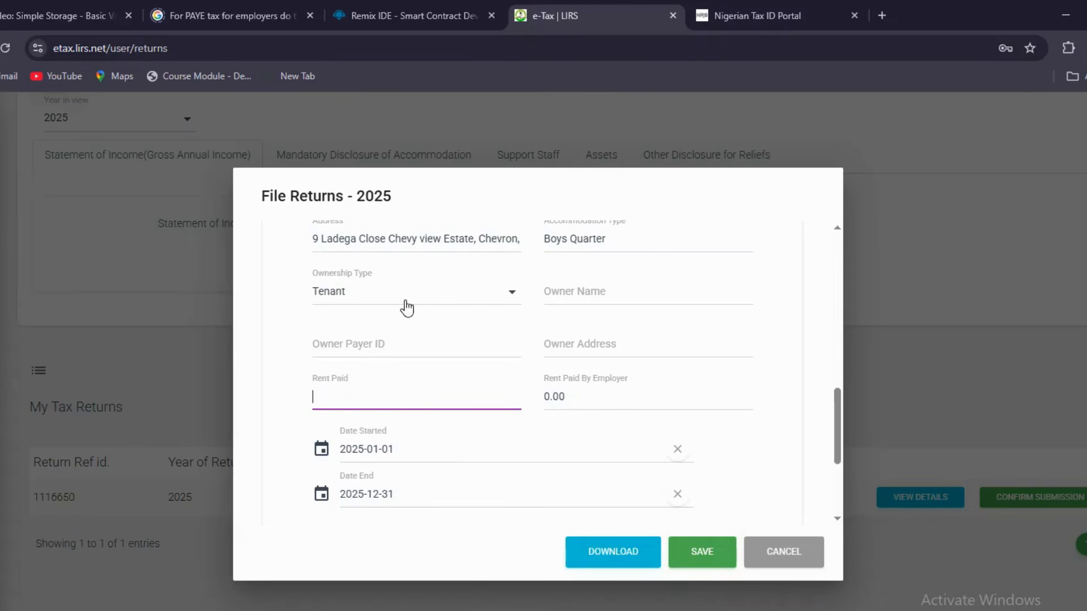
Erase the Salary amount and save the updated return
scroll(593, 244, "up", 10)
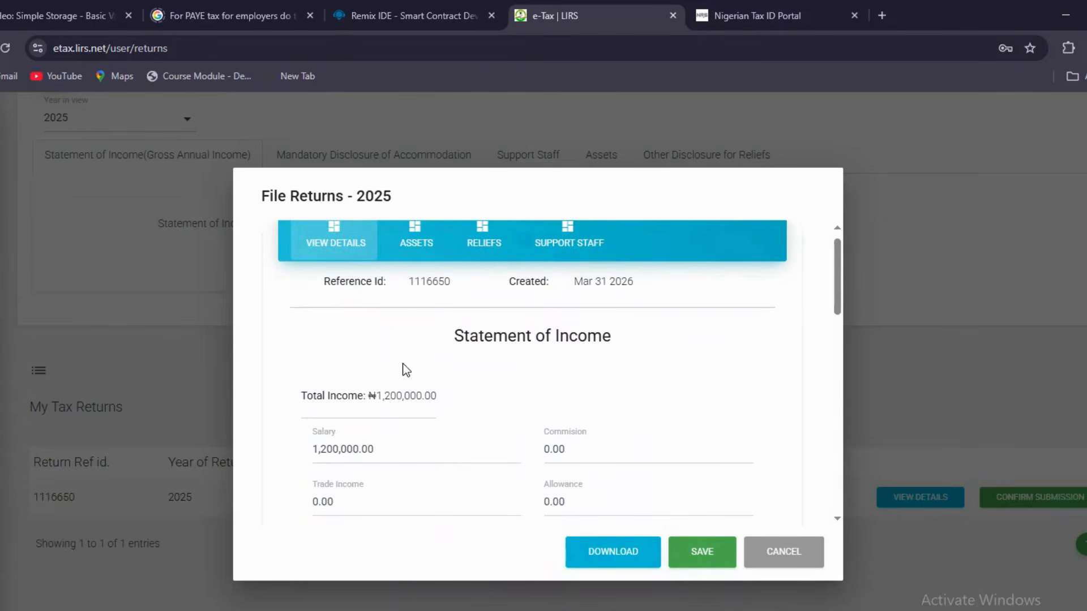
left_click(390, 448)
key("BackSpace")
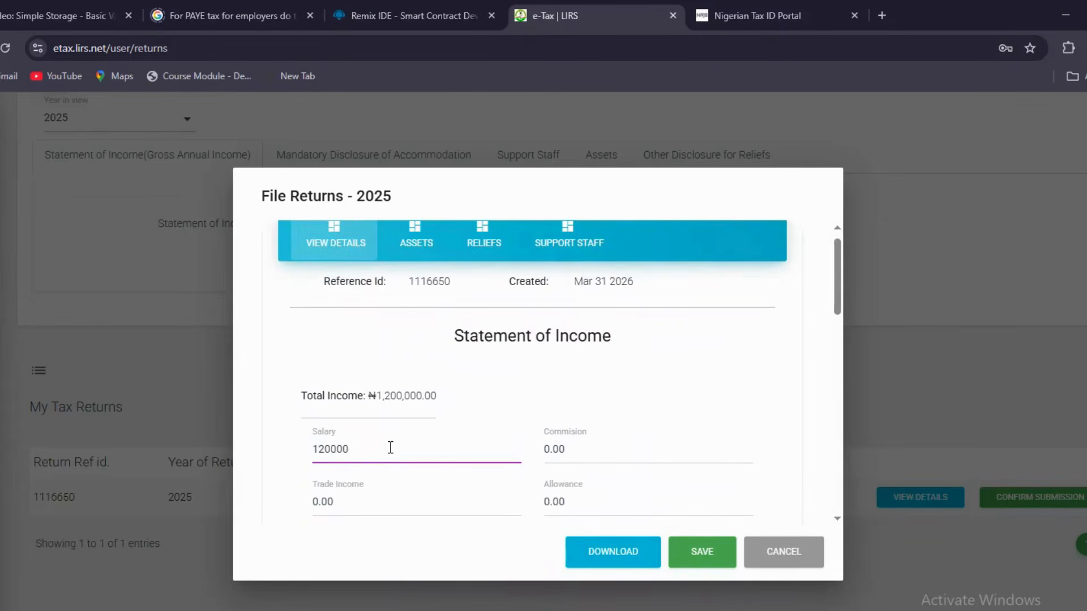
key("BackSpace")
key("BackSpace")
key("BackSpace")
key("BackSpace")
key("BackSpace")
key("BackSpace")
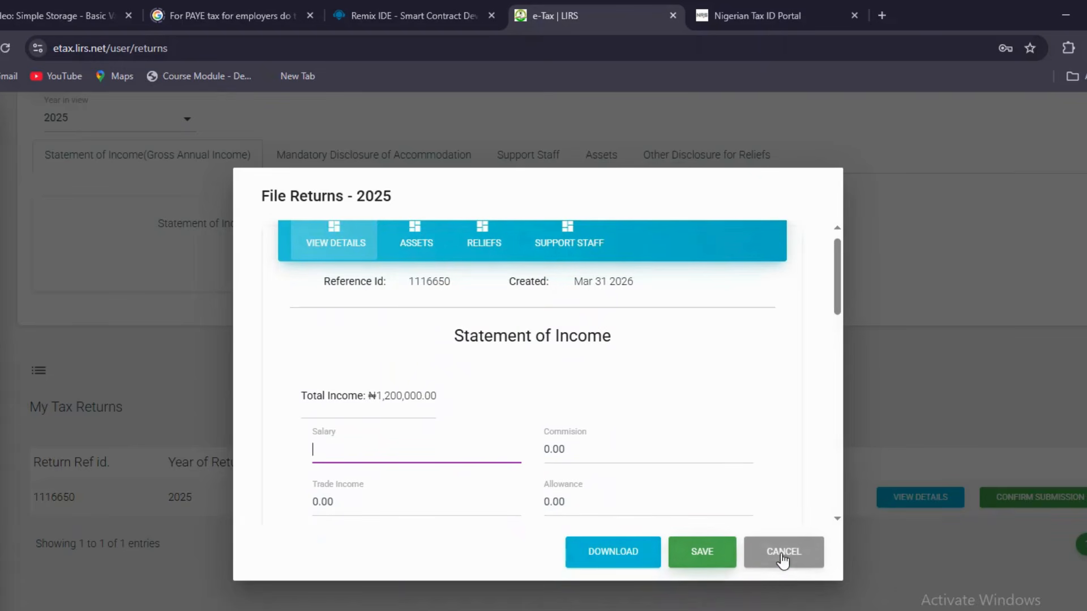
left_click(703, 555)
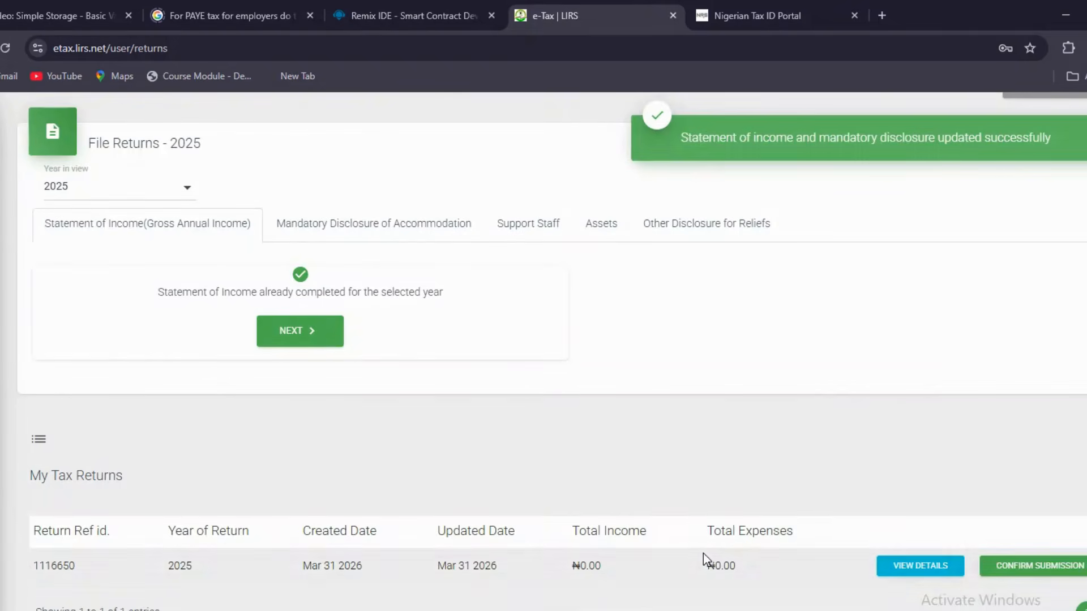
scroll(914, 422, "down", 1)
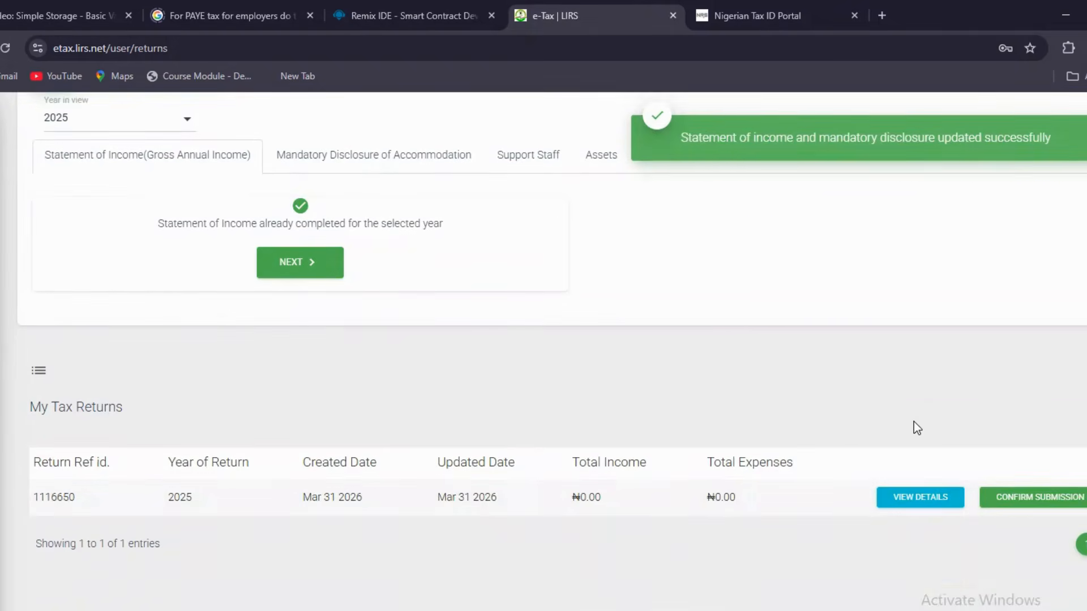